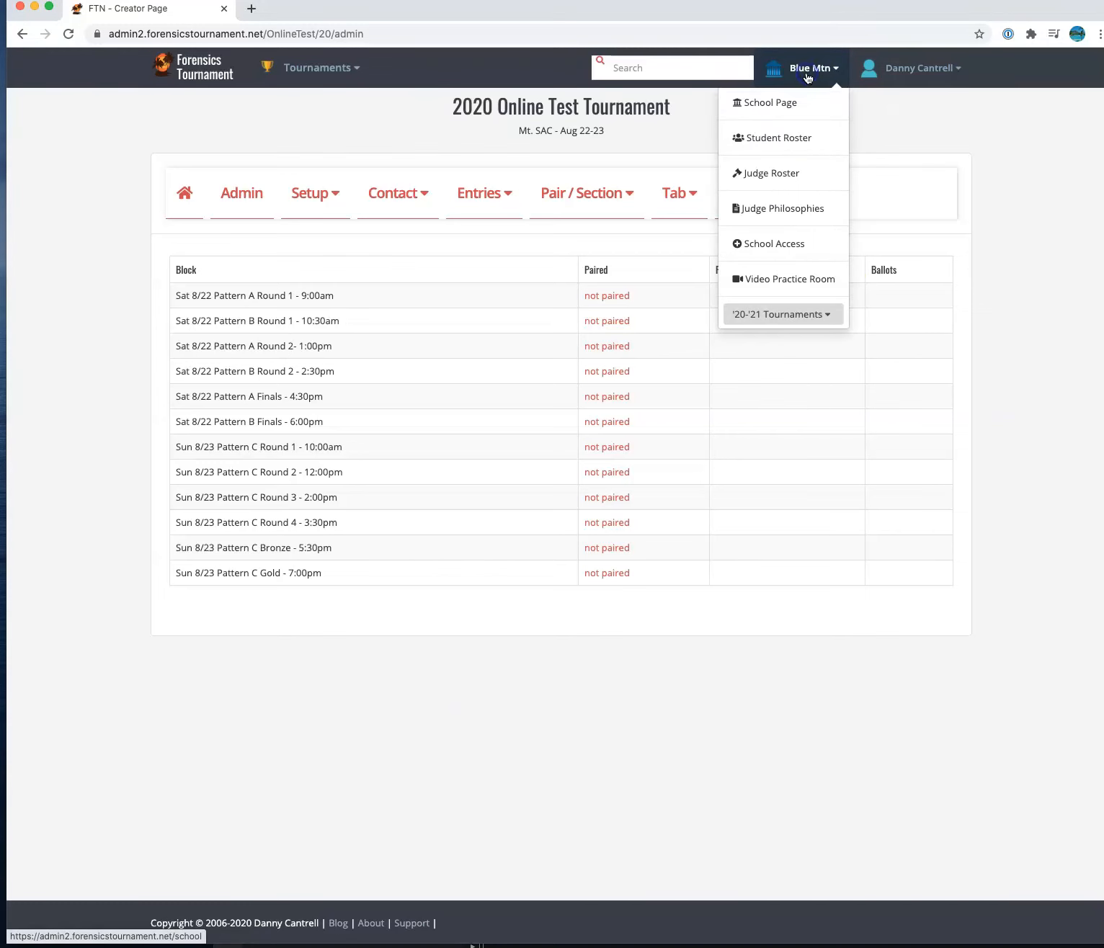
# - Open the Student Roster from the Blue Mtn school menu
pyautogui.click(796, 142)
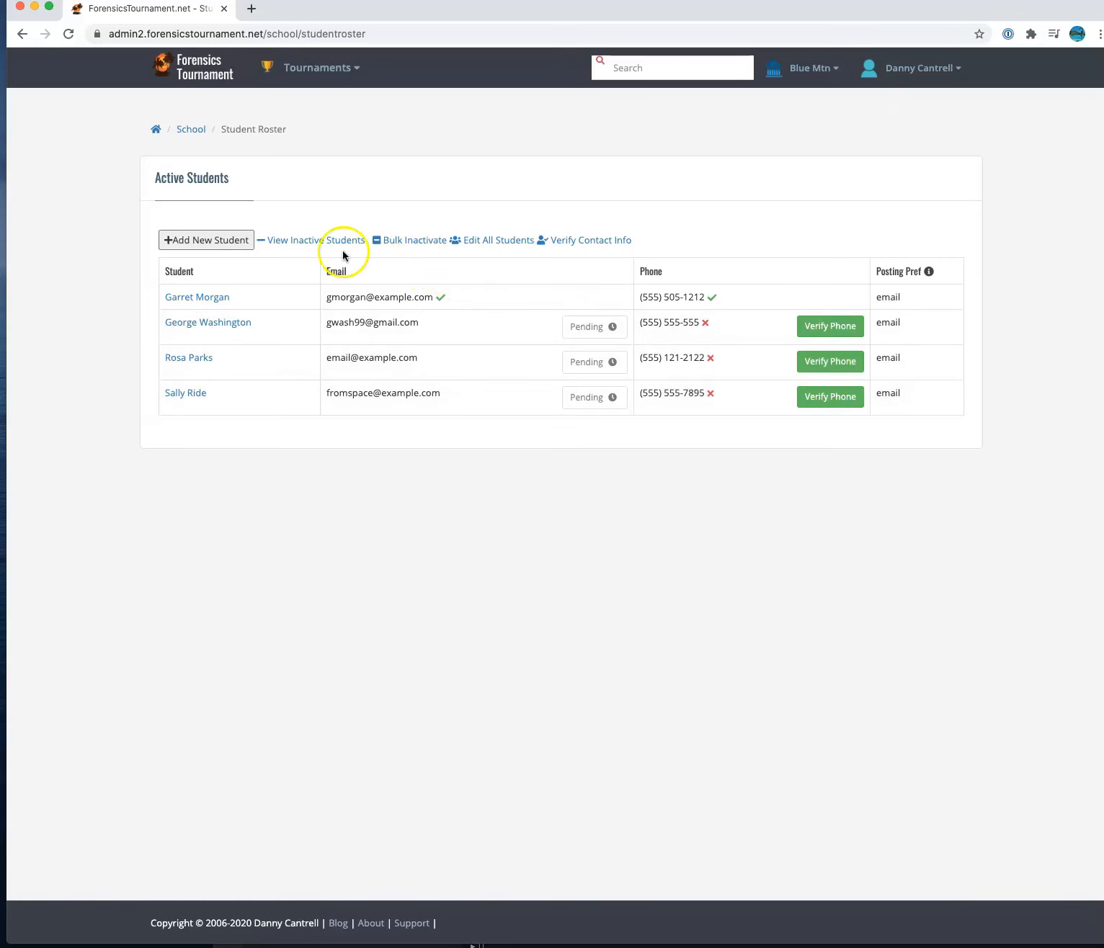
# - Add and save a new student with first name, last name, email, phone and Email posting preference
pyautogui.click(193, 243)
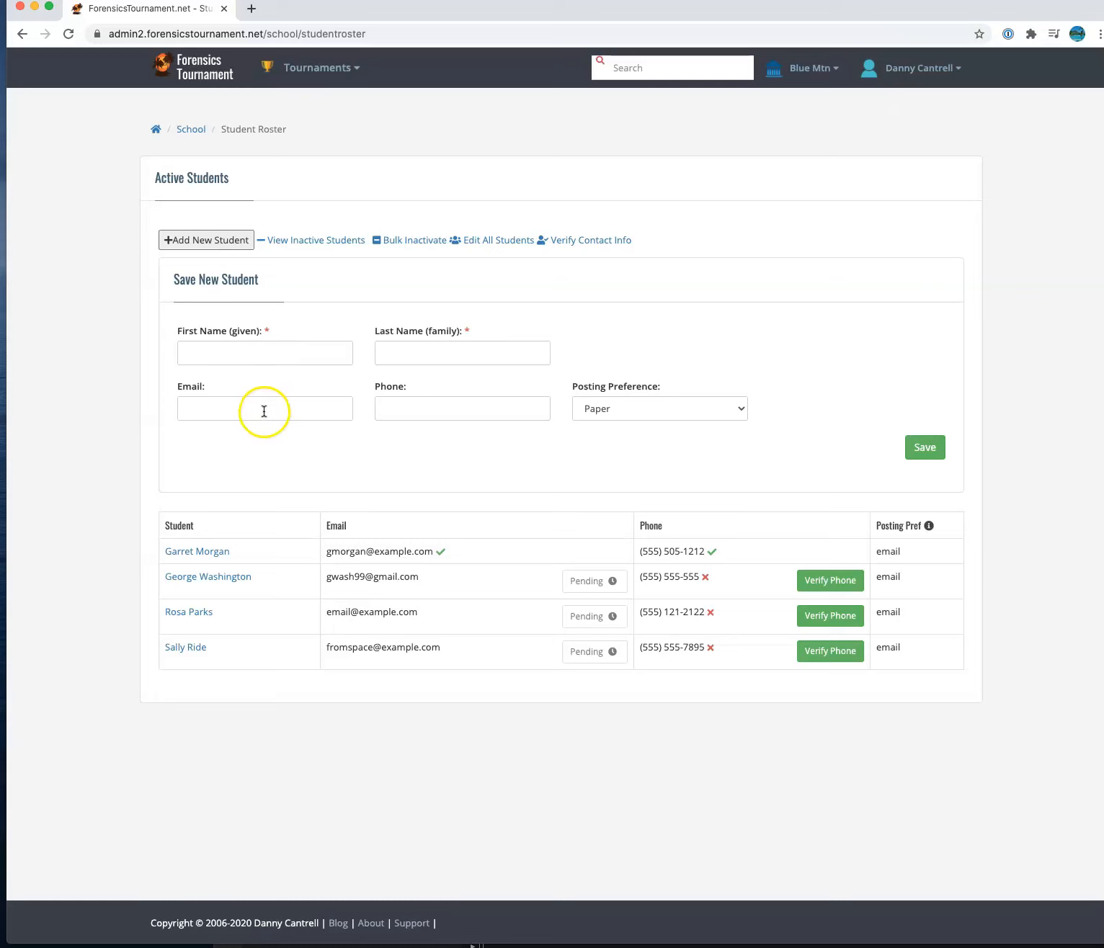
pyautogui.click(295, 358)
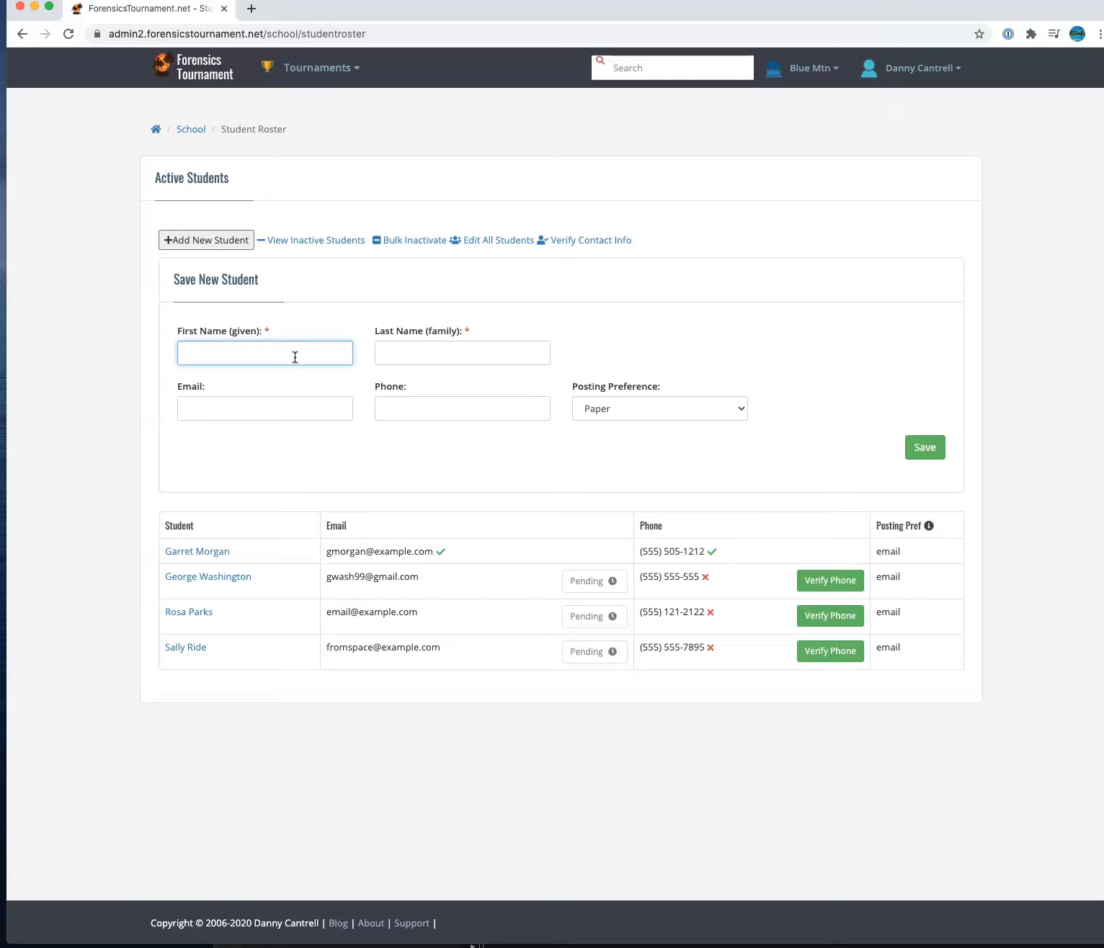
pyautogui.write('John')
pyautogui.press('Tab')
pyautogui.write('Adams')
pyautogui.press('Tab')
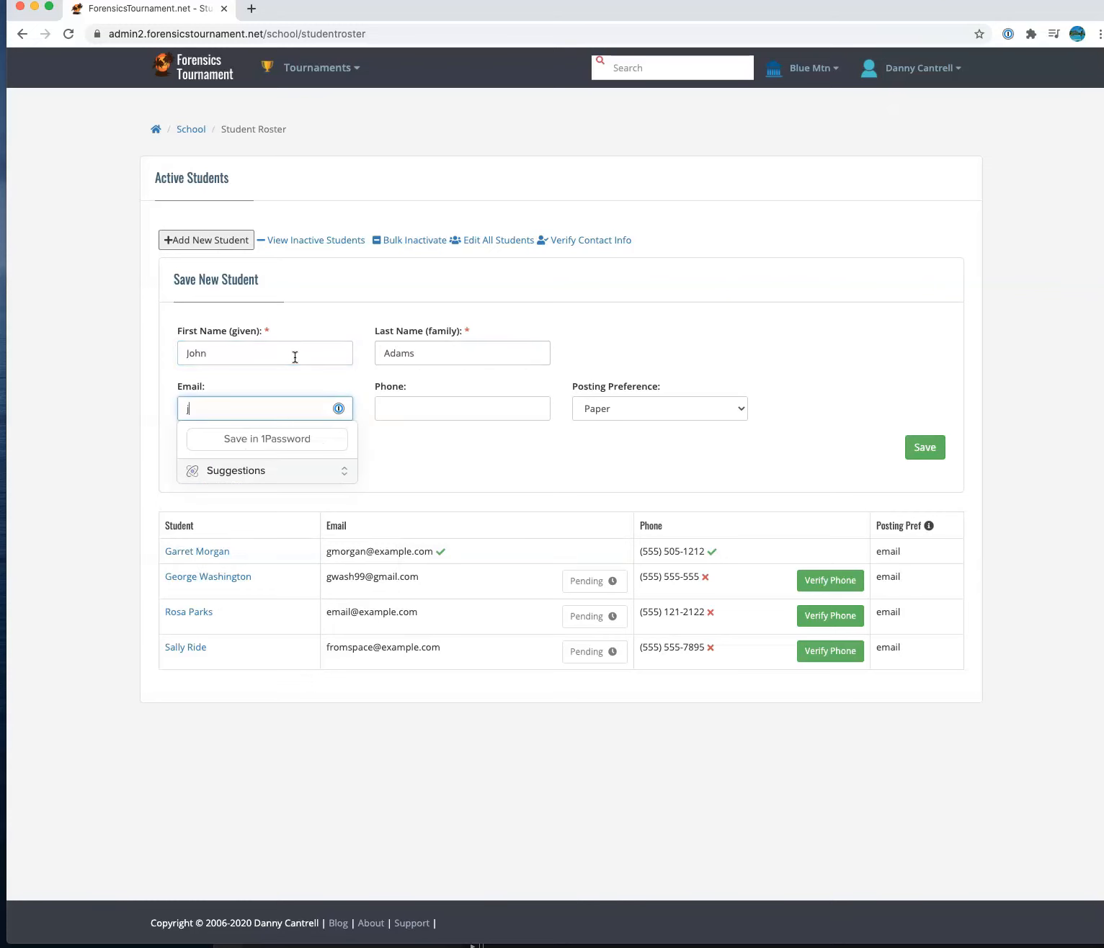
pyautogui.press('Tab')
pyautogui.write('555555')
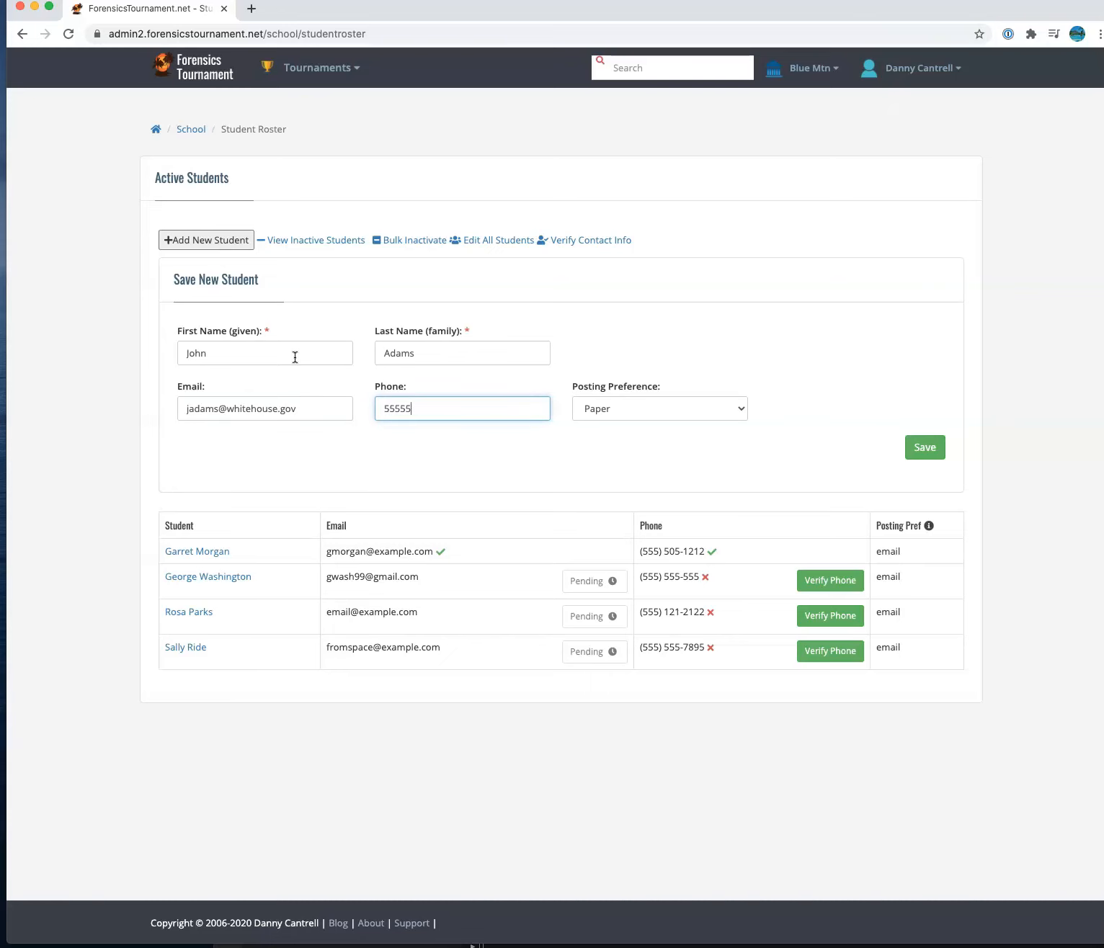
pyautogui.write('1212')
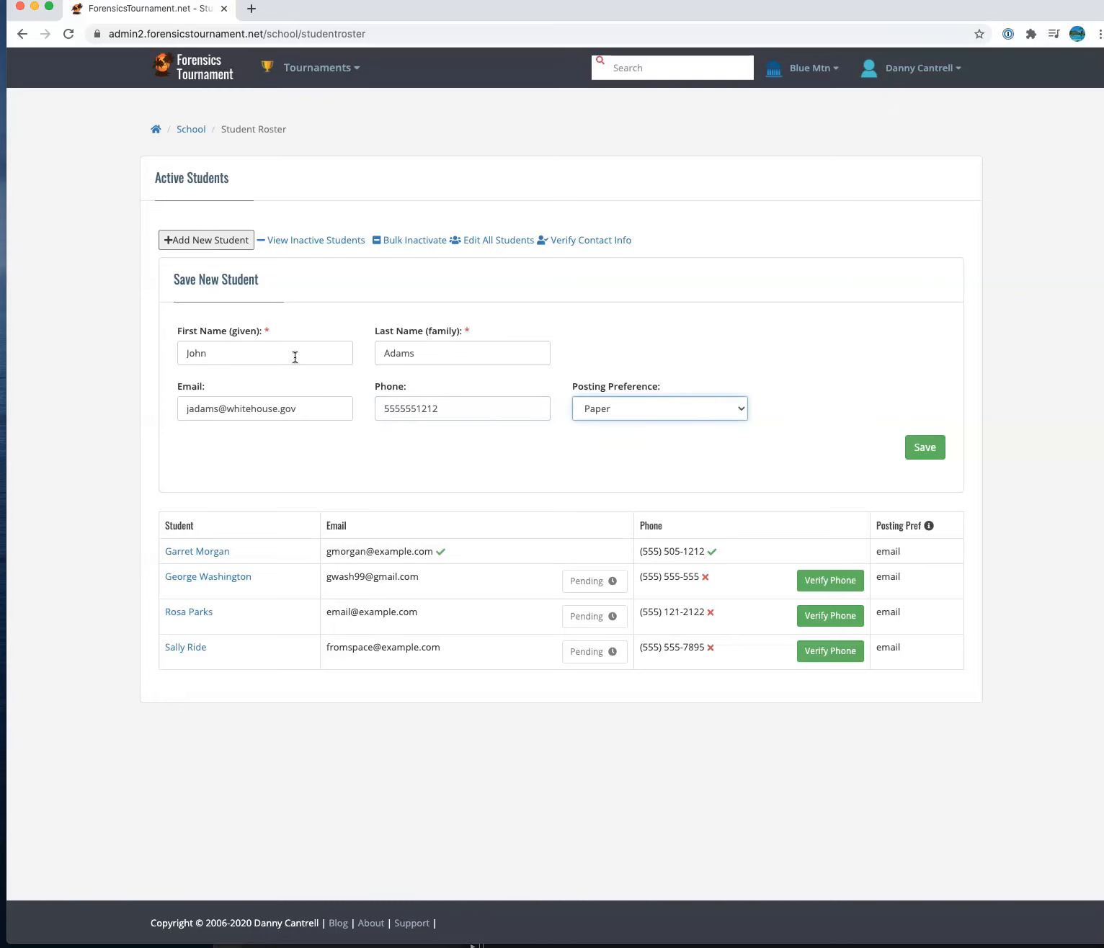
pyautogui.click(641, 408)
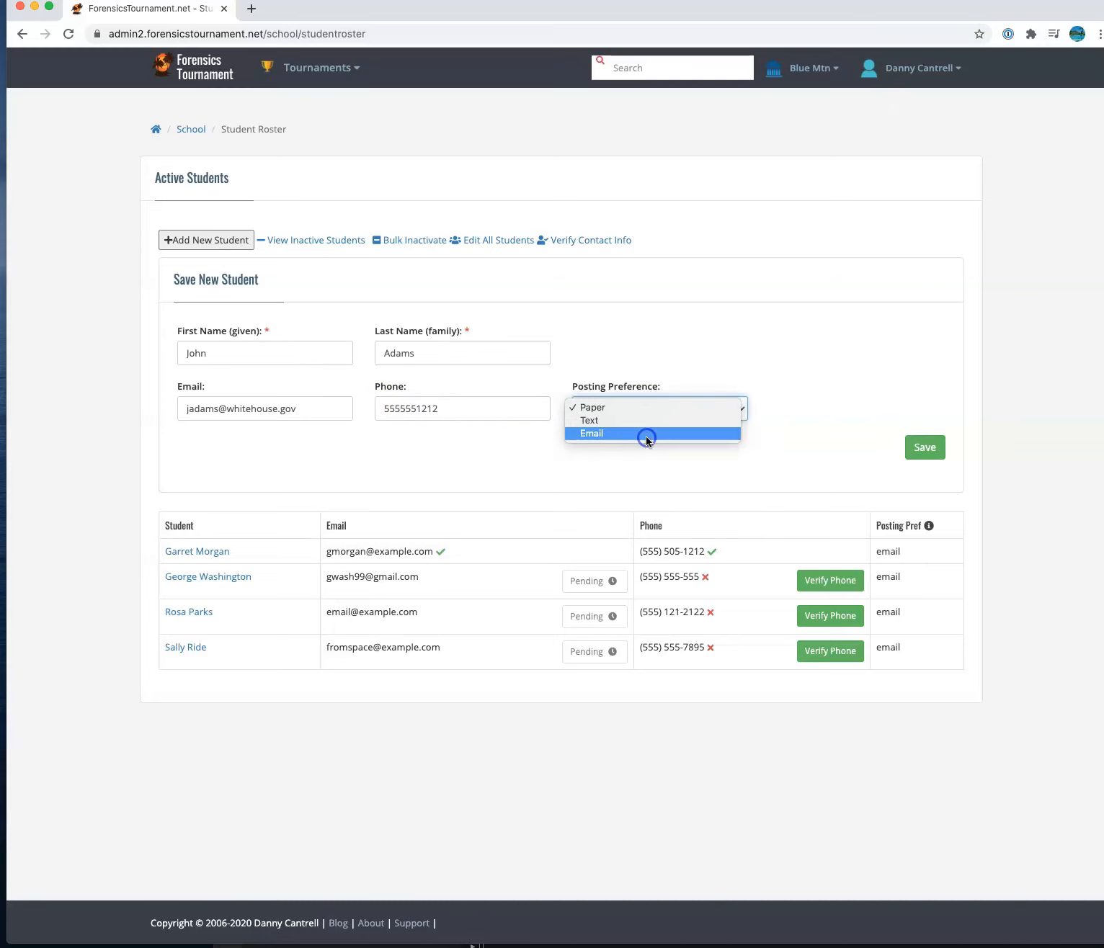
pyautogui.click(646, 435)
pyautogui.click(923, 447)
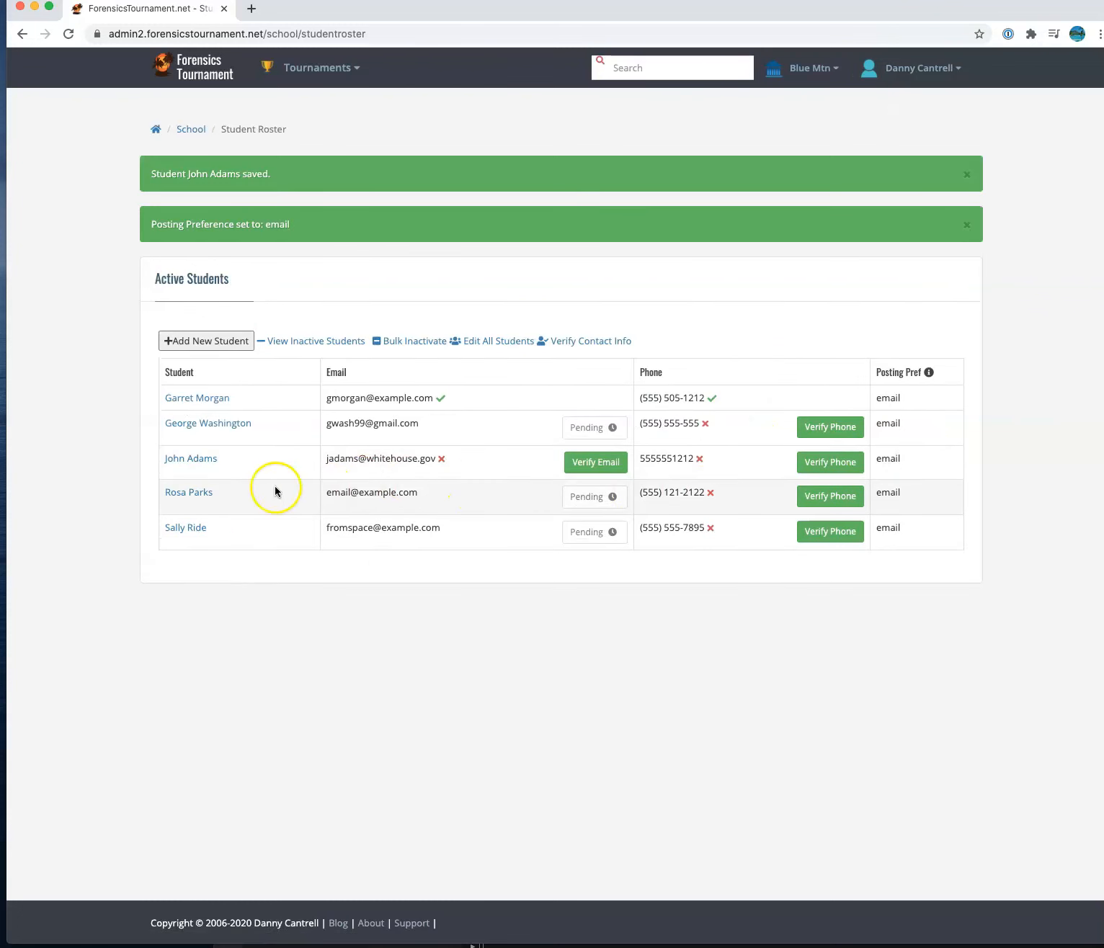
pyautogui.moveTo(160, 460); pyautogui.dragTo(937, 461)
pyautogui.click(936, 461)
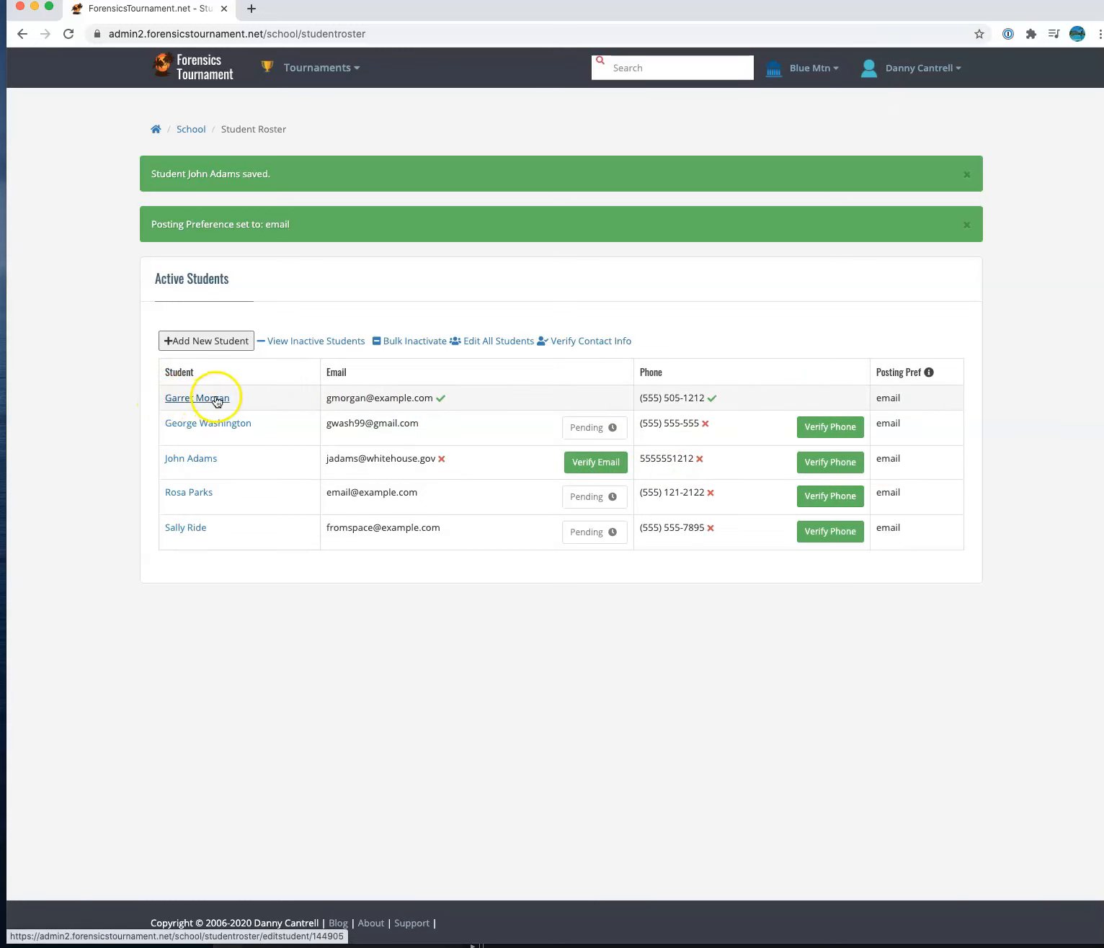
pyautogui.moveTo(441, 400)
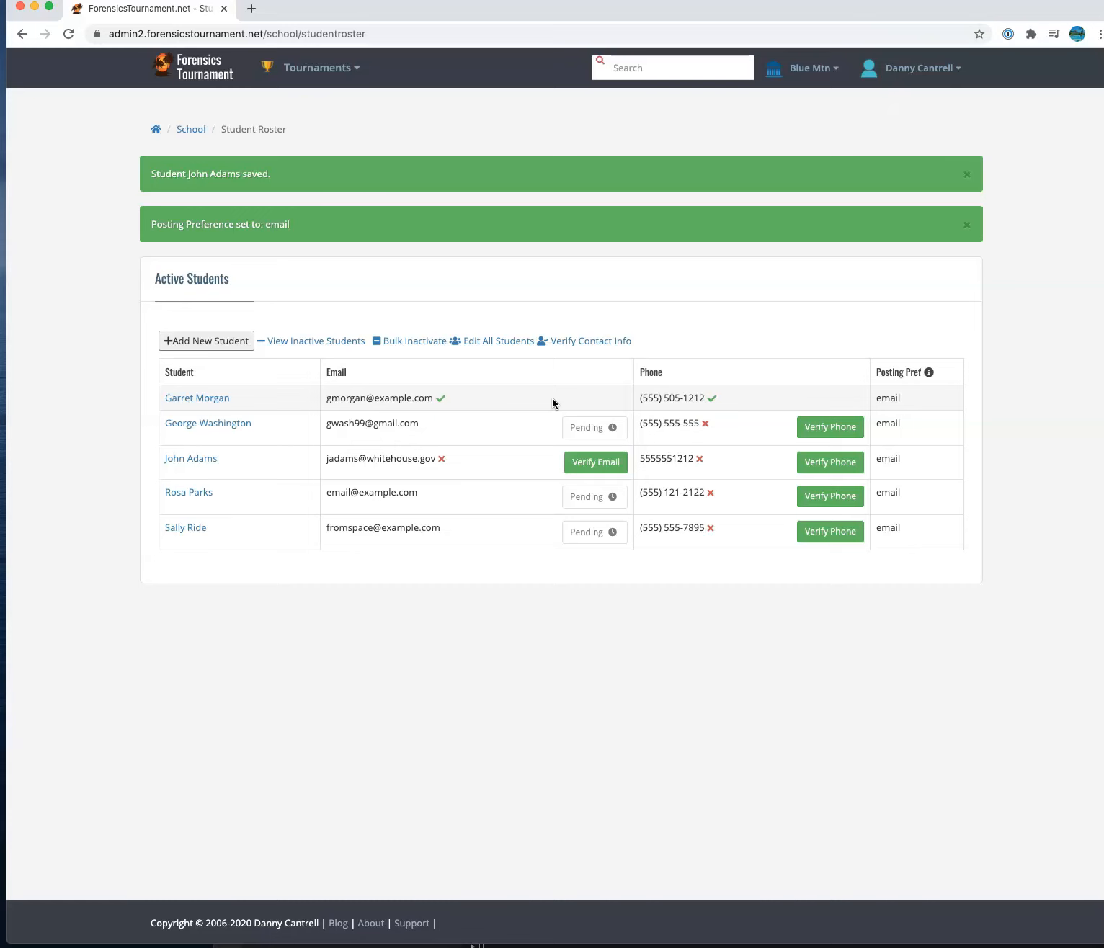
# - Open the new student's record and correct their email address
pyautogui.click(201, 462)
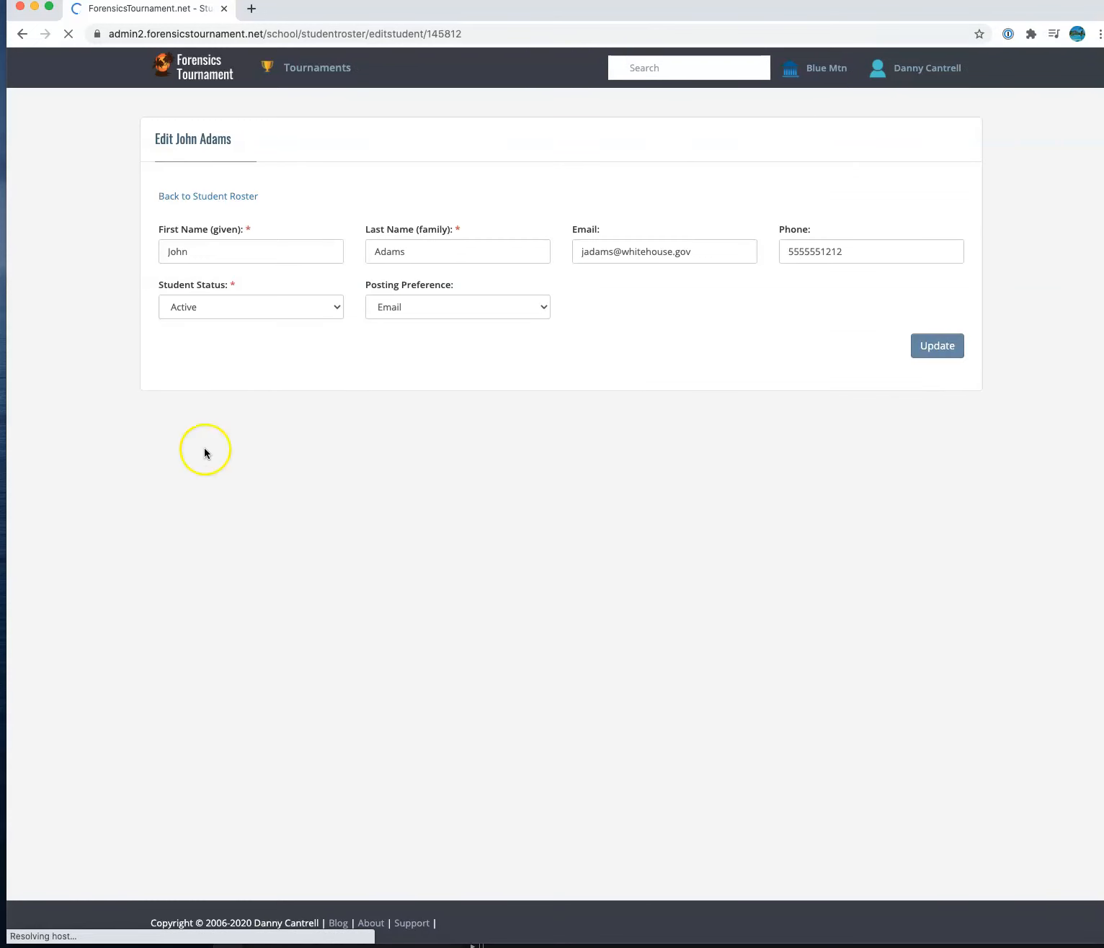
pyautogui.click(614, 252)
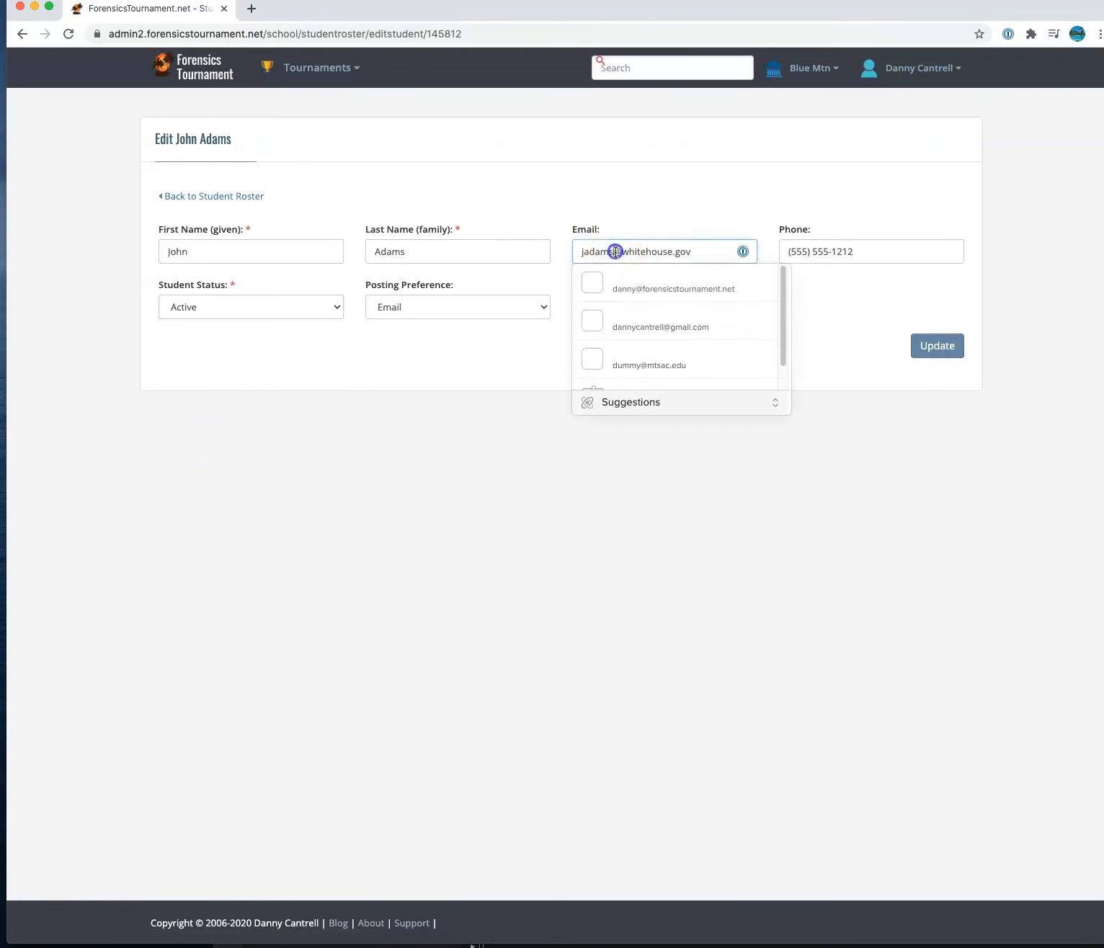
pyautogui.write('1')
pyautogui.click(782, 398)
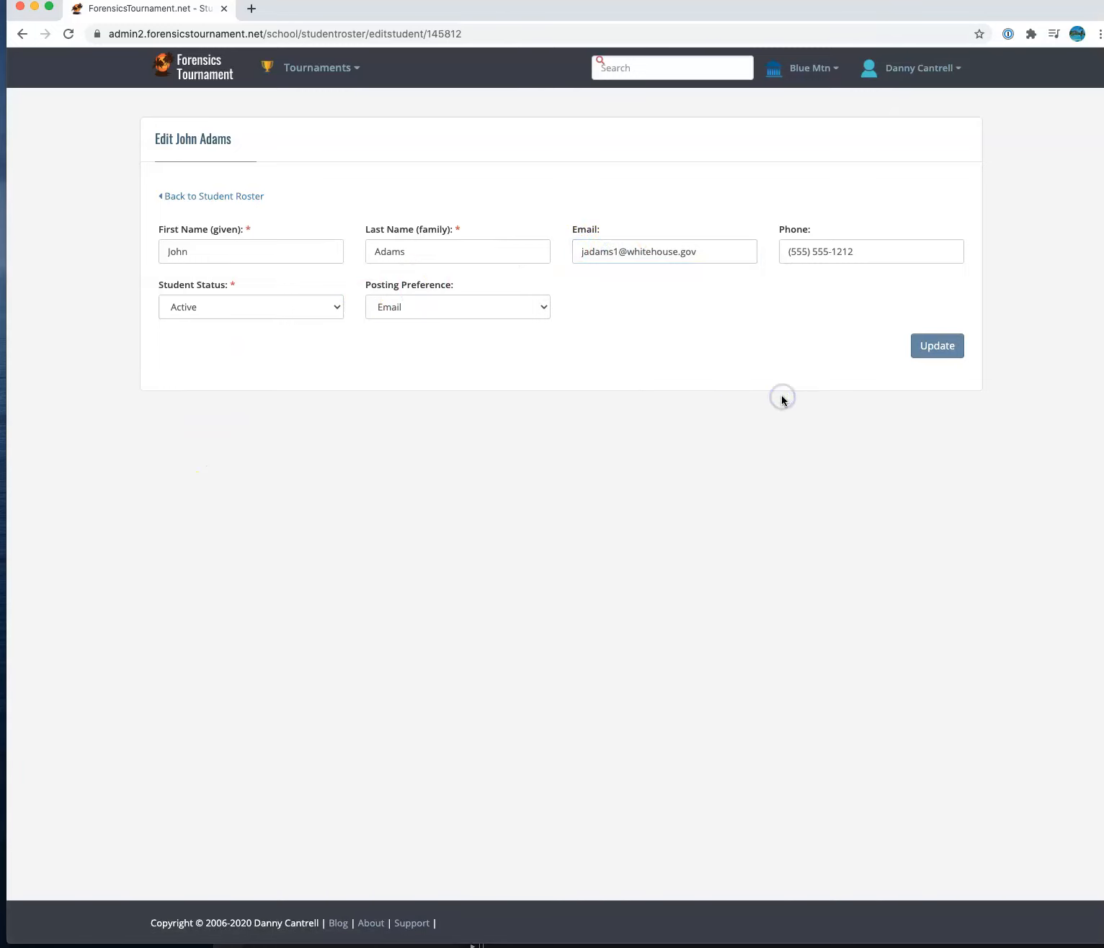
# - Keep status Active and posting preference Email, update the record, and return to the roster
pyautogui.click(247, 307)
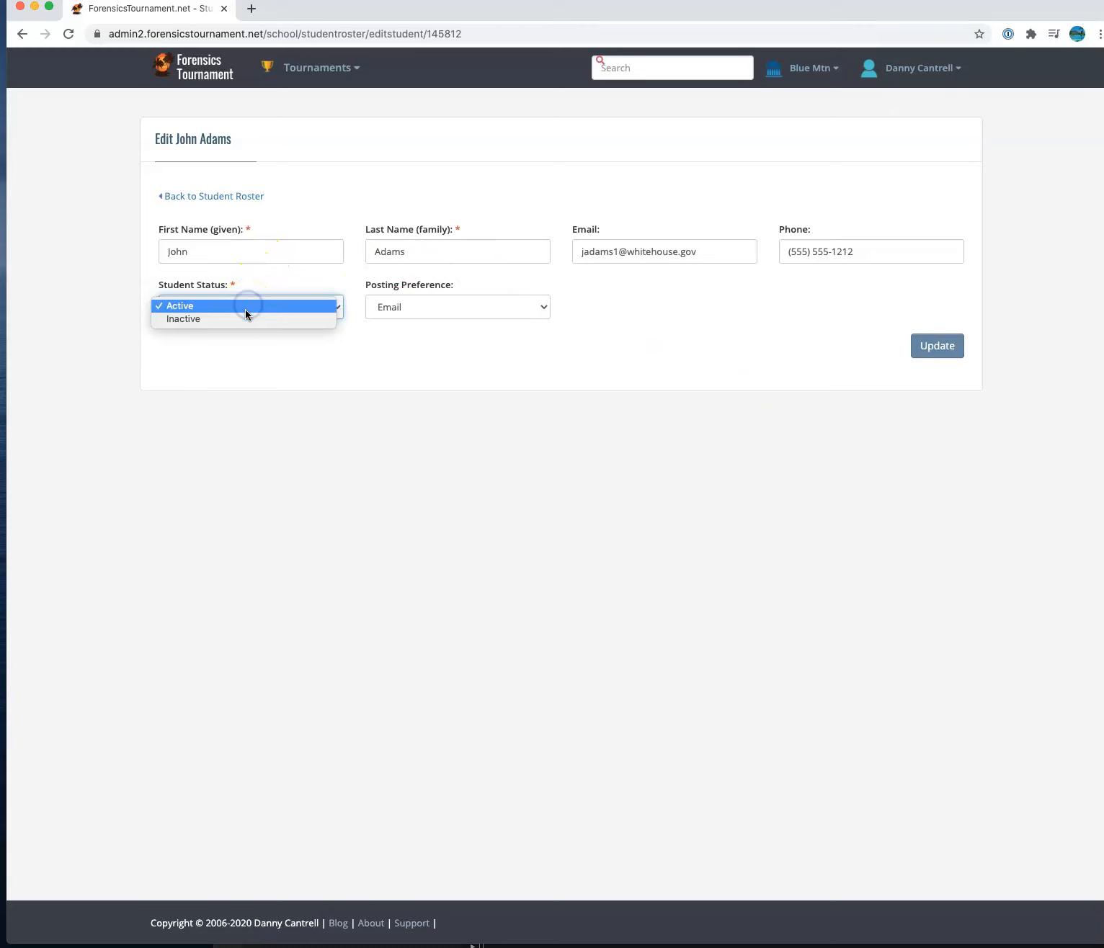
pyautogui.click(250, 306)
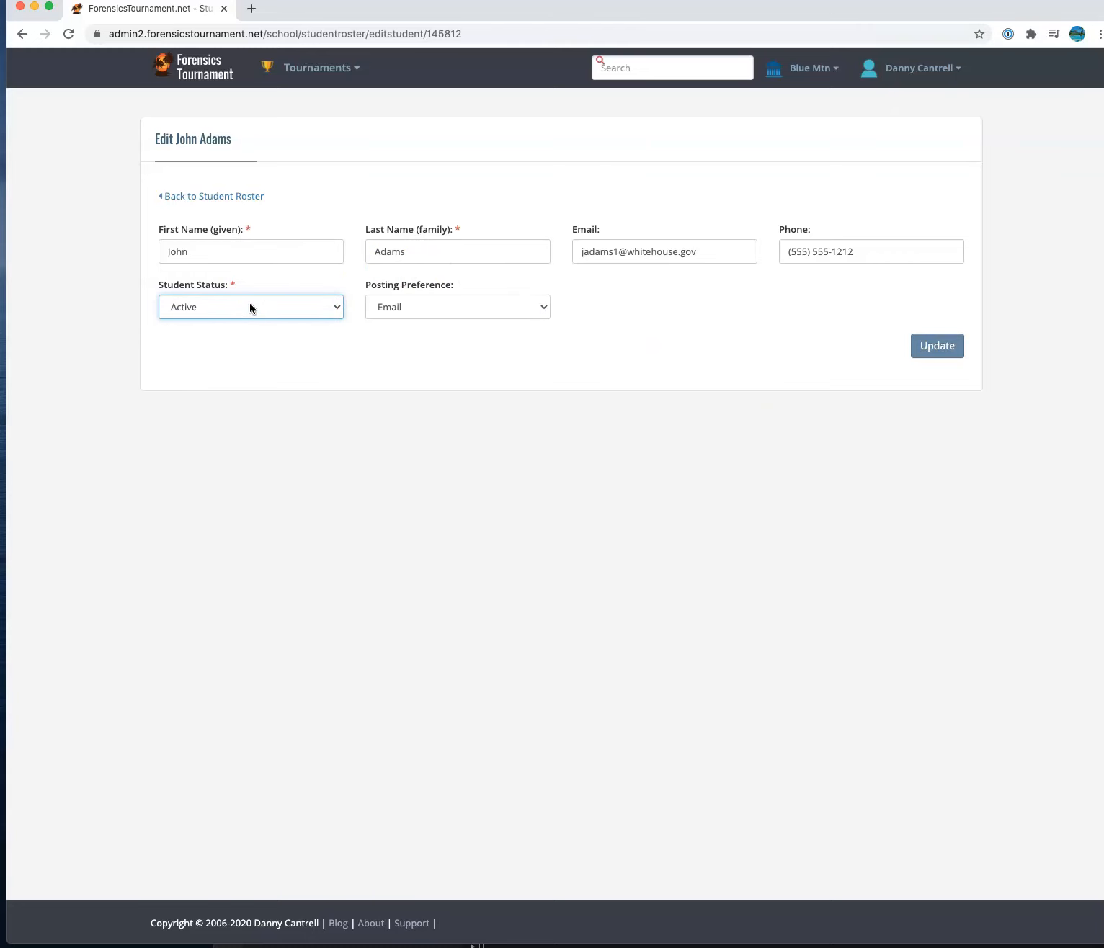
pyautogui.click(498, 307)
pyautogui.click(495, 366)
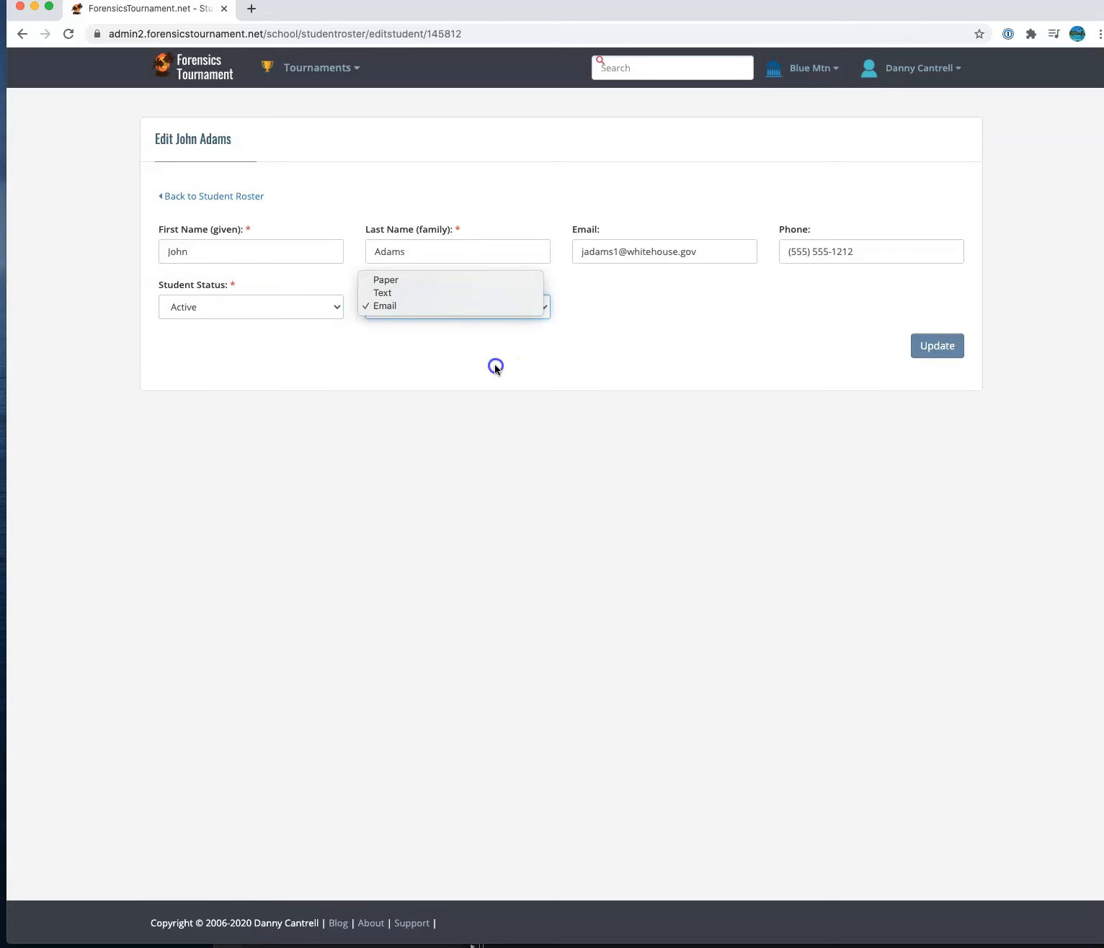
pyautogui.click(438, 314)
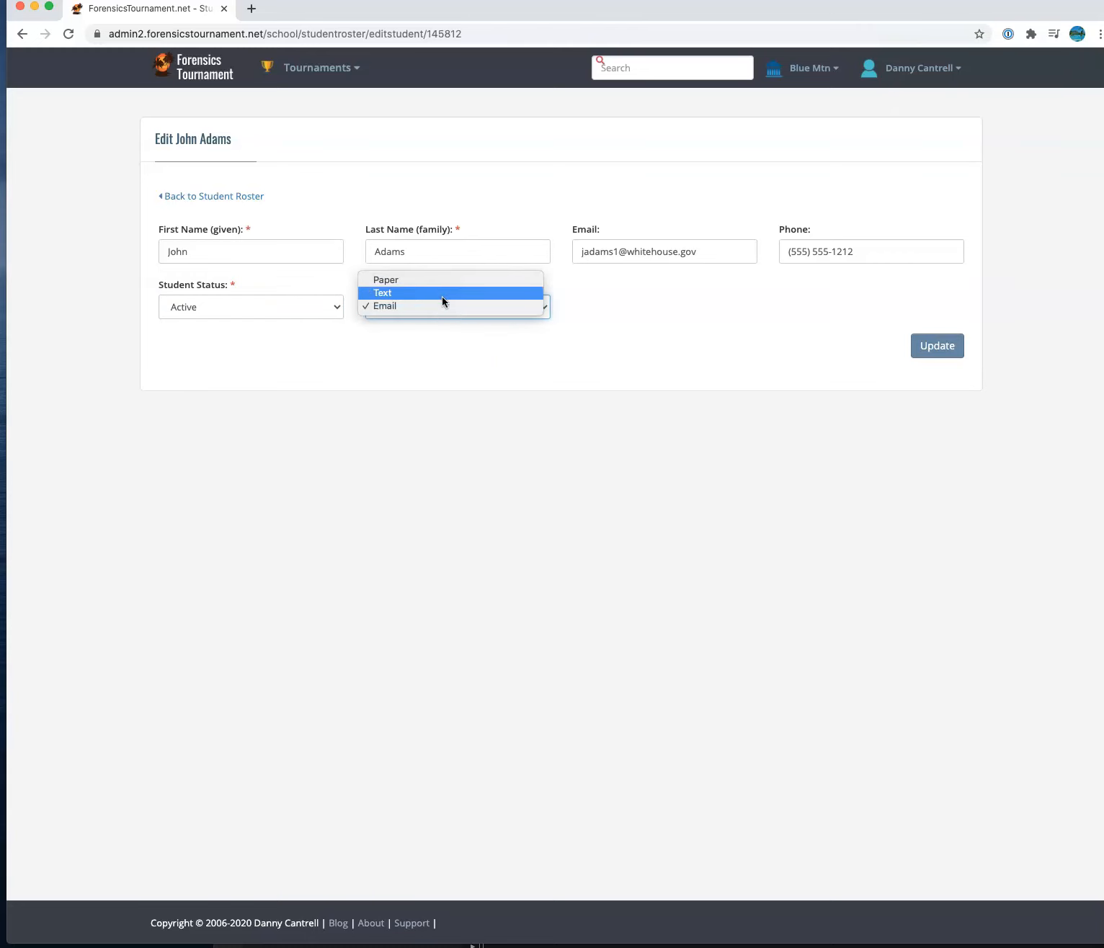
pyautogui.click(451, 340)
pyautogui.click(964, 348)
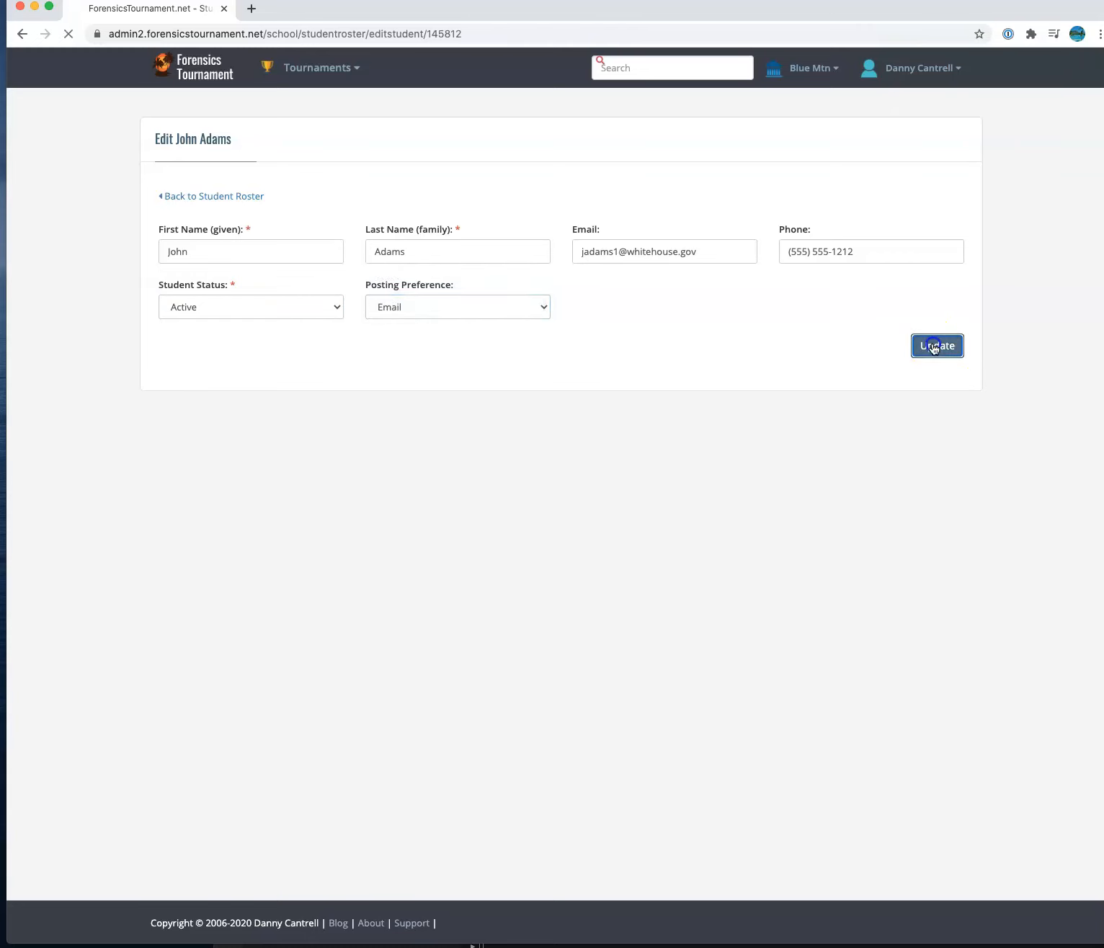
pyautogui.click(183, 247)
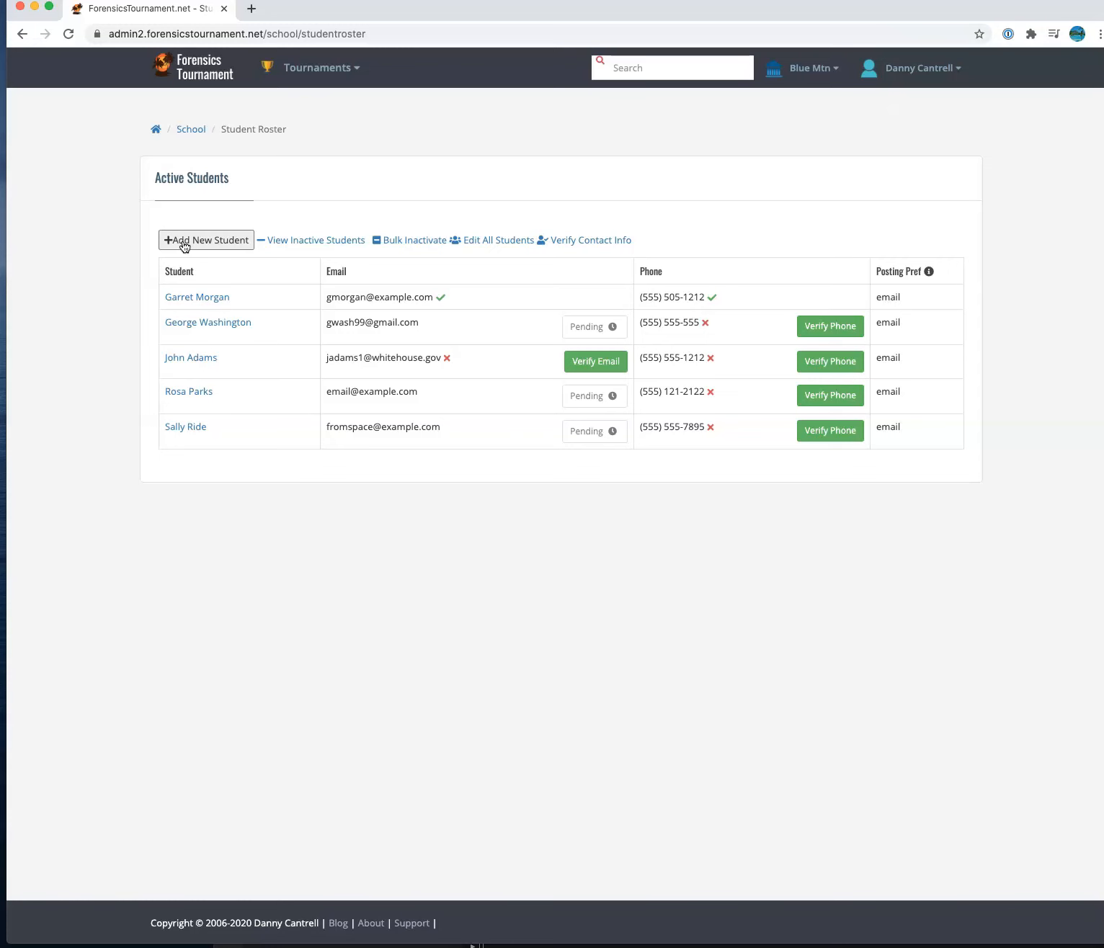
pyautogui.click(487, 241)
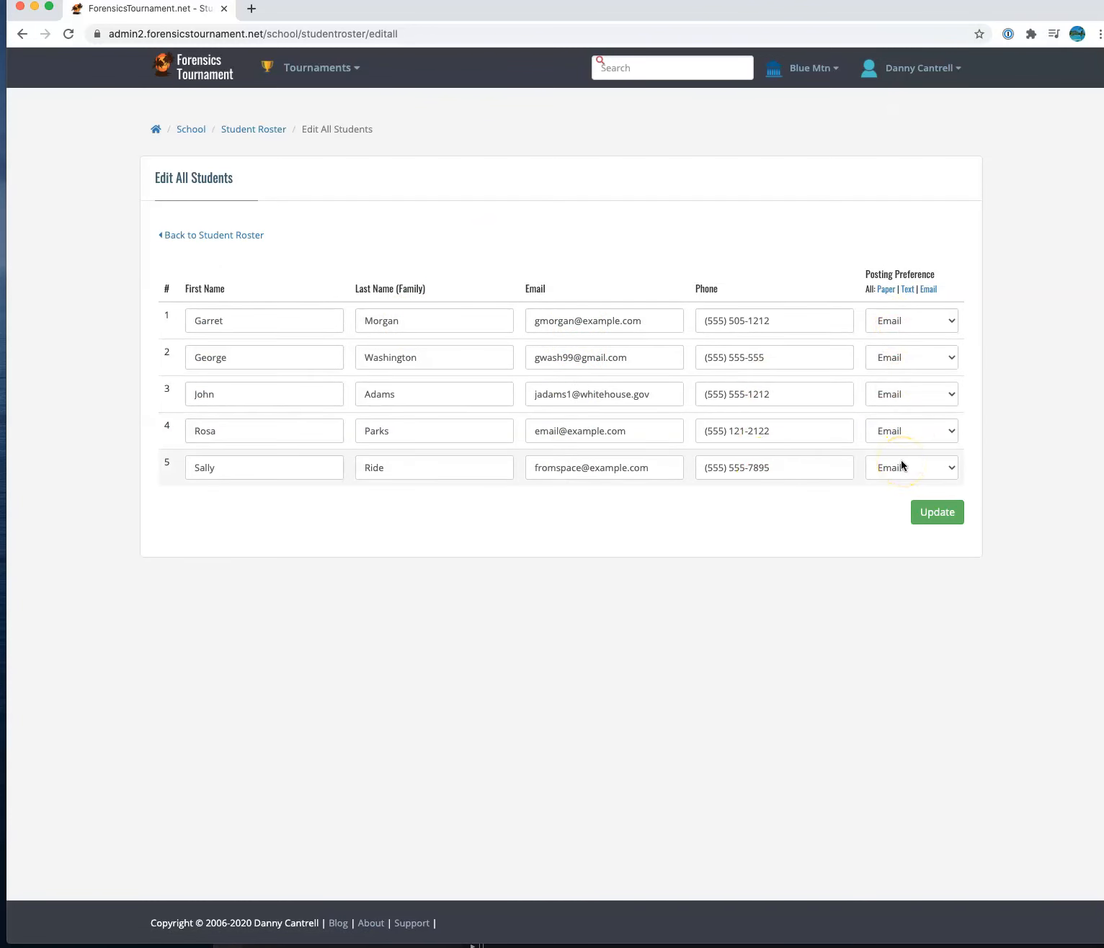
pyautogui.click(886, 289)
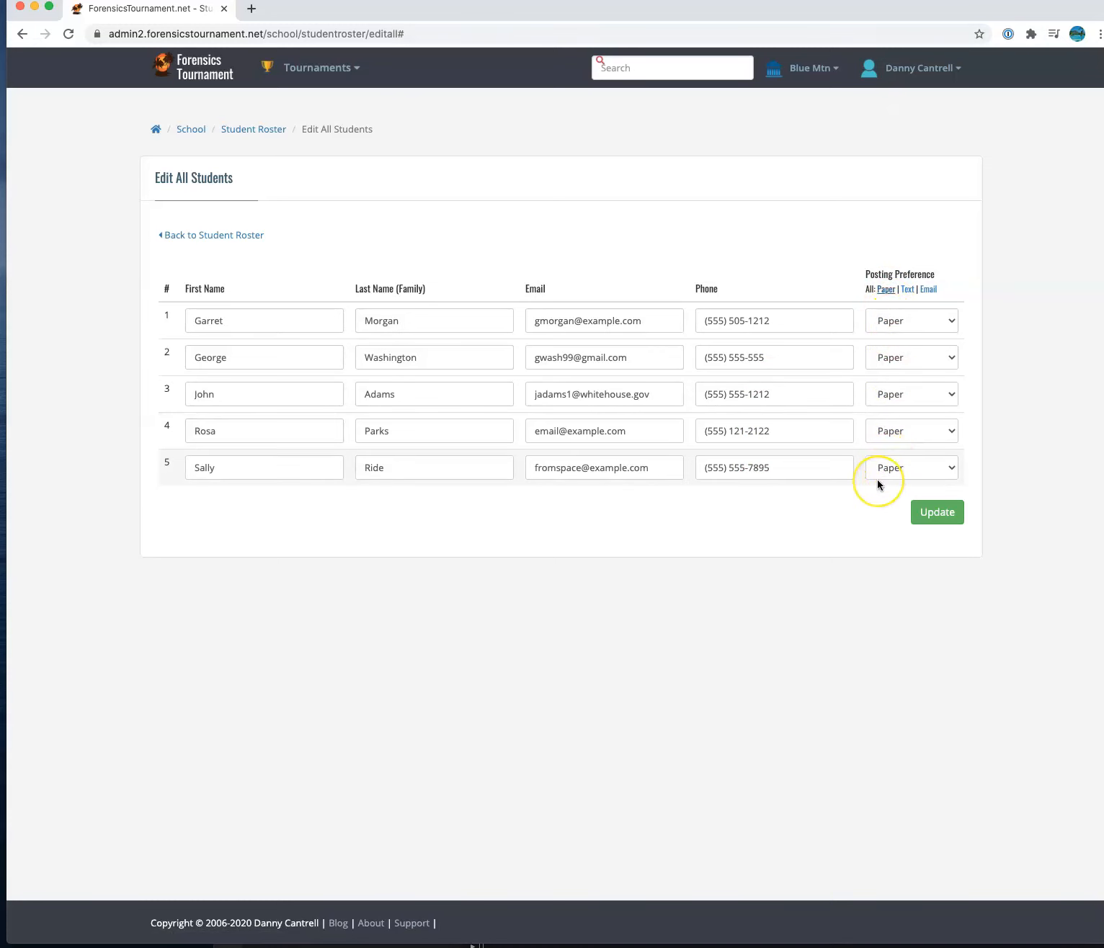
pyautogui.click(929, 289)
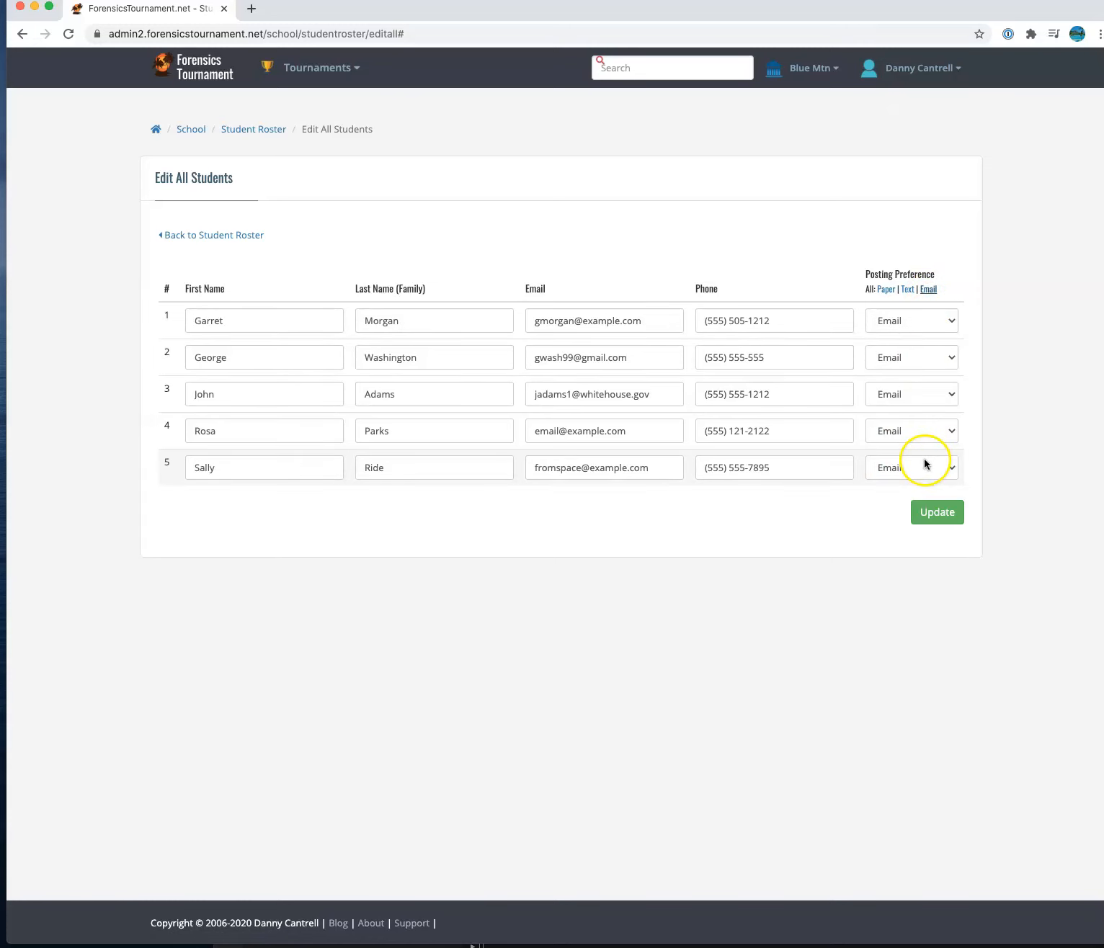
pyautogui.click(946, 512)
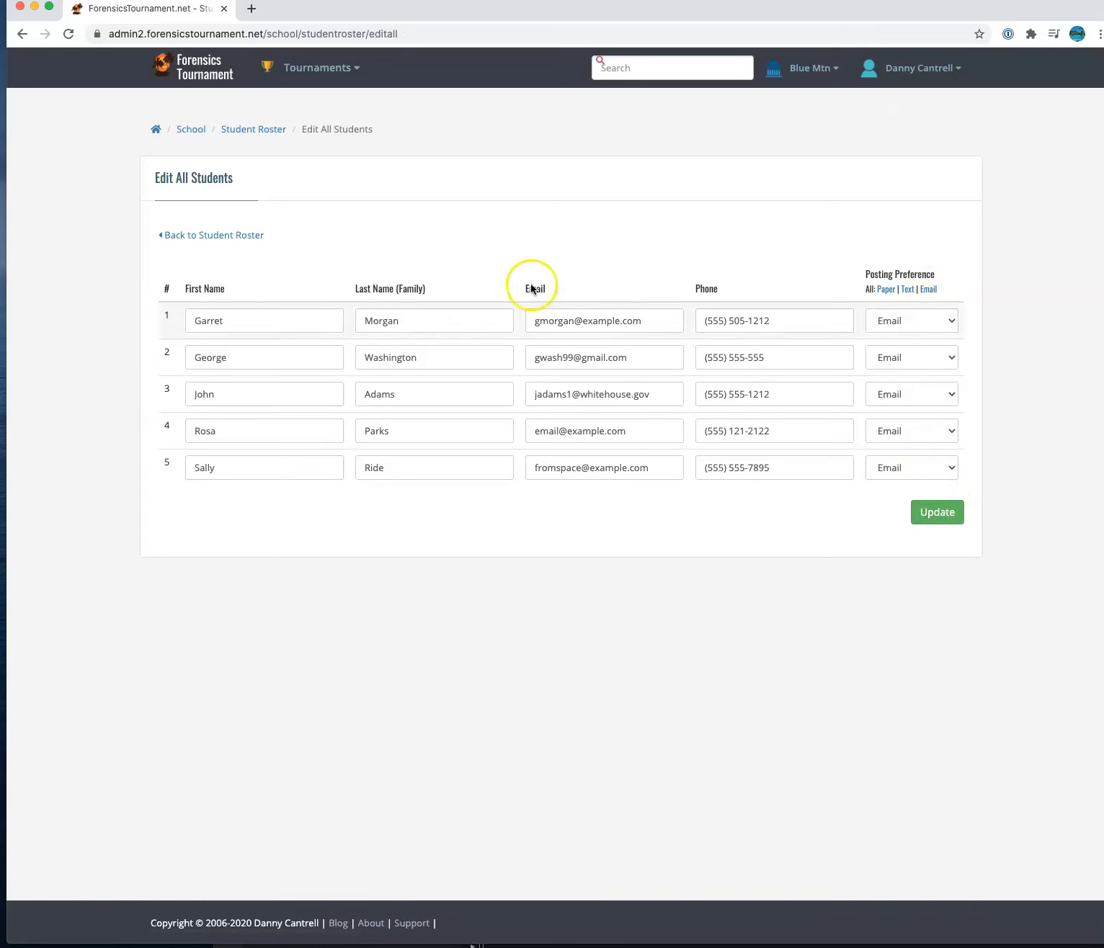
pyautogui.click(202, 236)
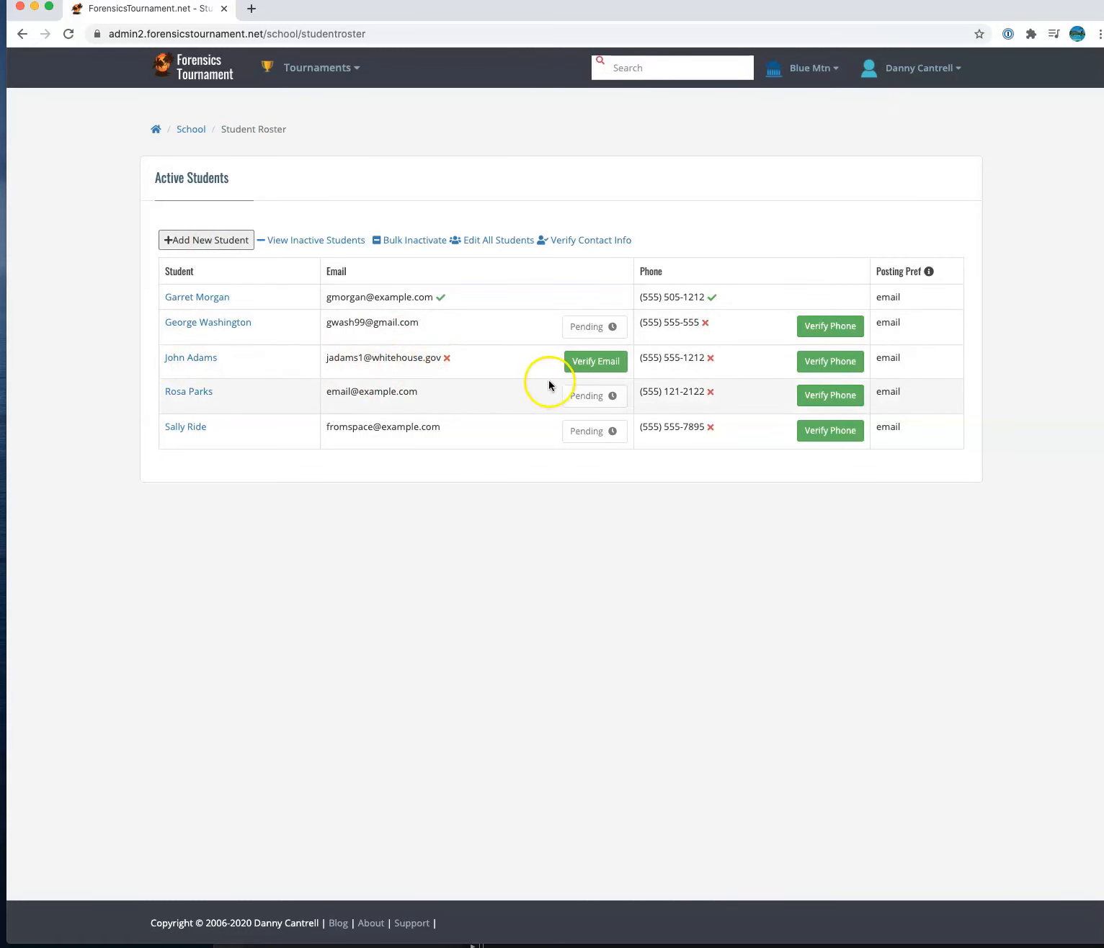
# - Send an email verification to the third student and confirm it shows Verification Sent
pyautogui.moveTo(448, 360)
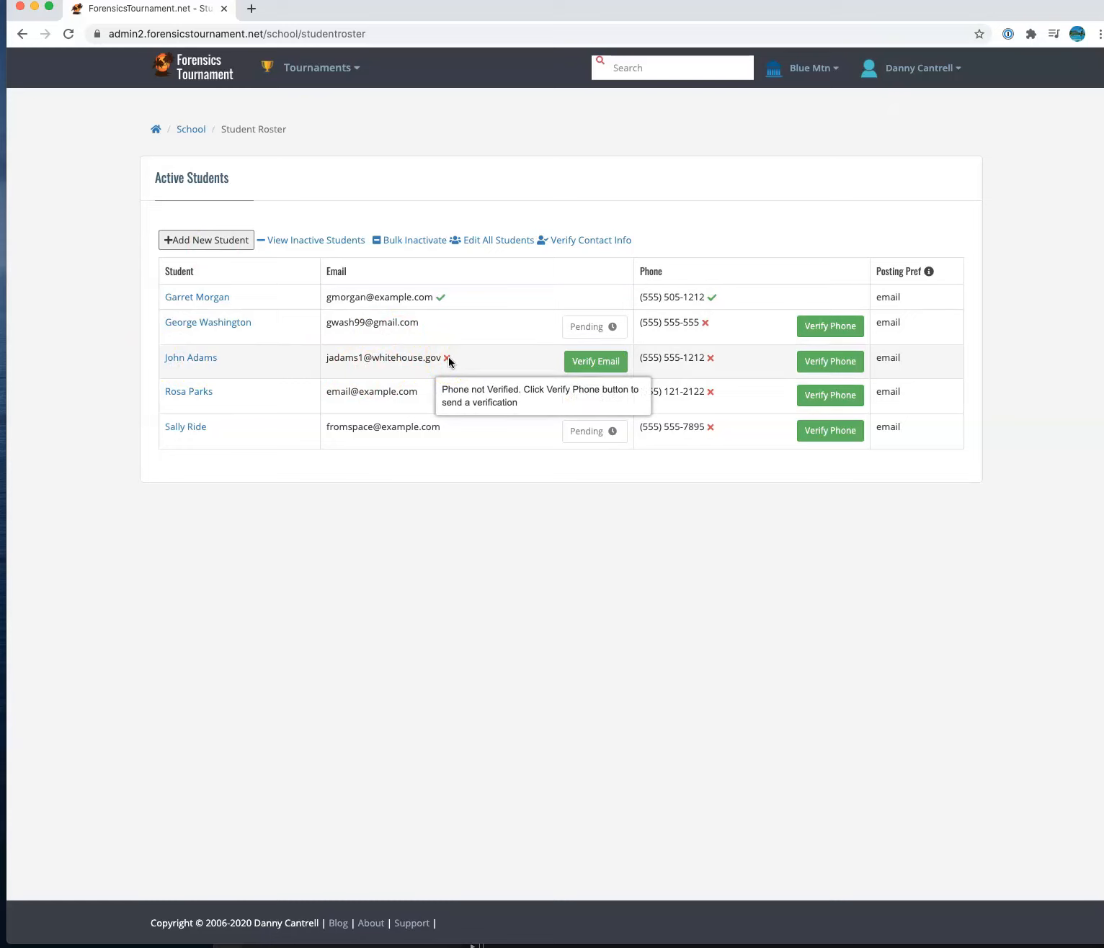
pyautogui.click(592, 363)
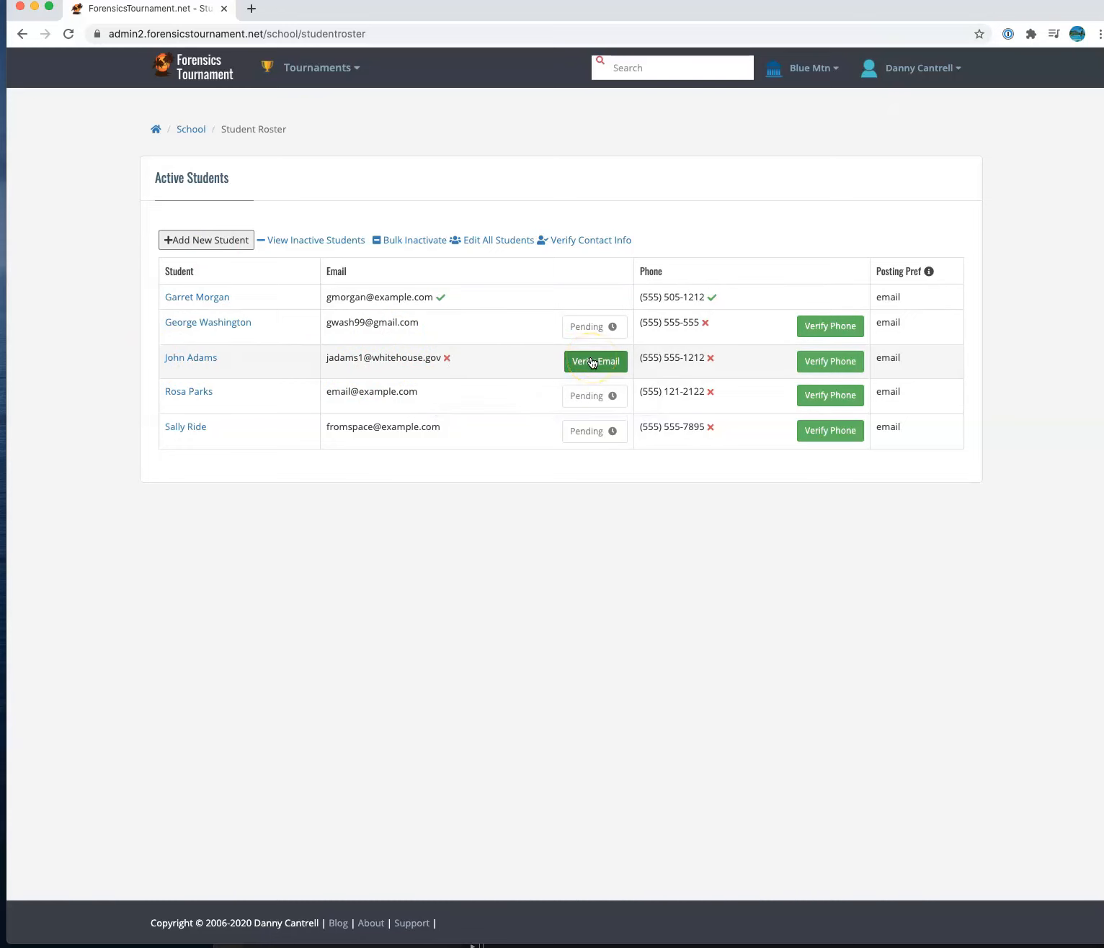
pyautogui.click(593, 362)
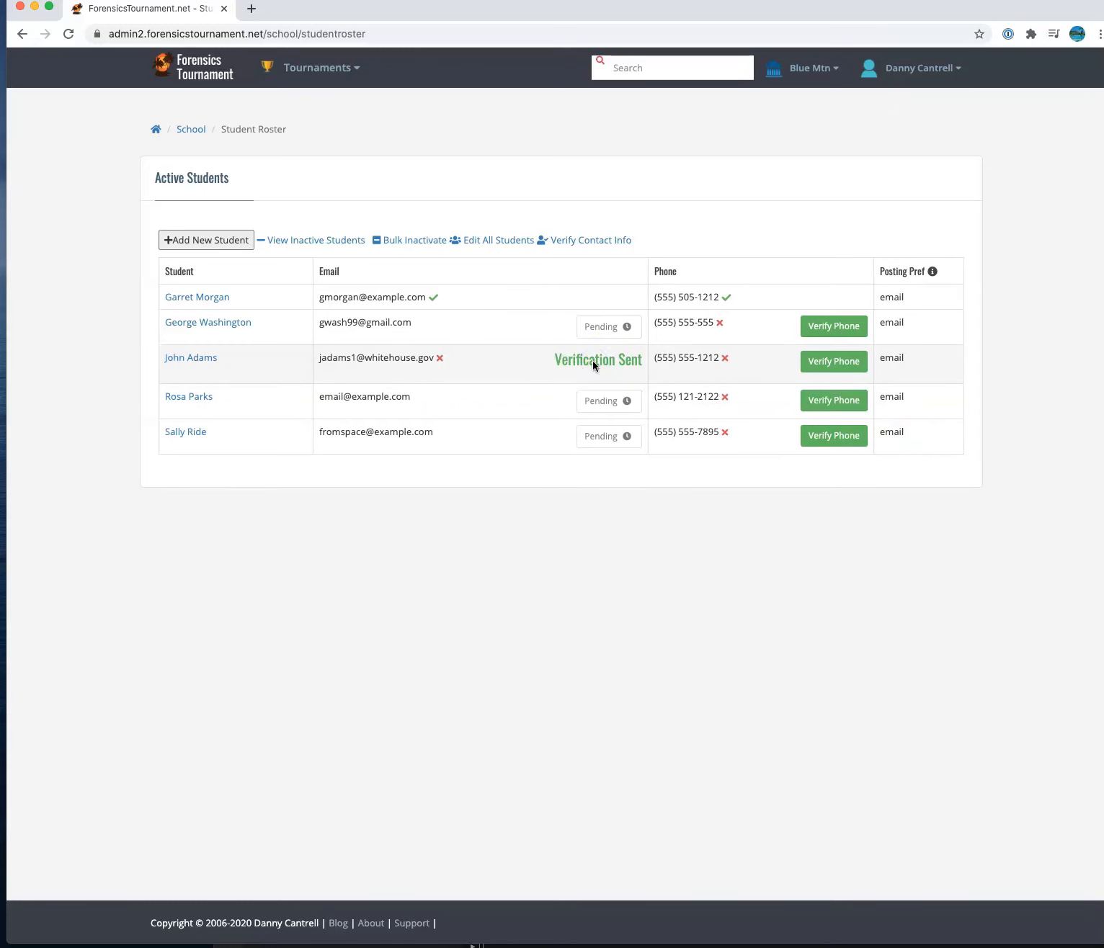
pyautogui.moveTo(554, 360); pyautogui.dragTo(640, 367)
pyautogui.moveTo(432, 359); pyautogui.dragTo(318, 359)
pyautogui.click(320, 359)
# - Attempt the third student's phone verification, which fails with a try-again-later error
pyautogui.click(833, 361)
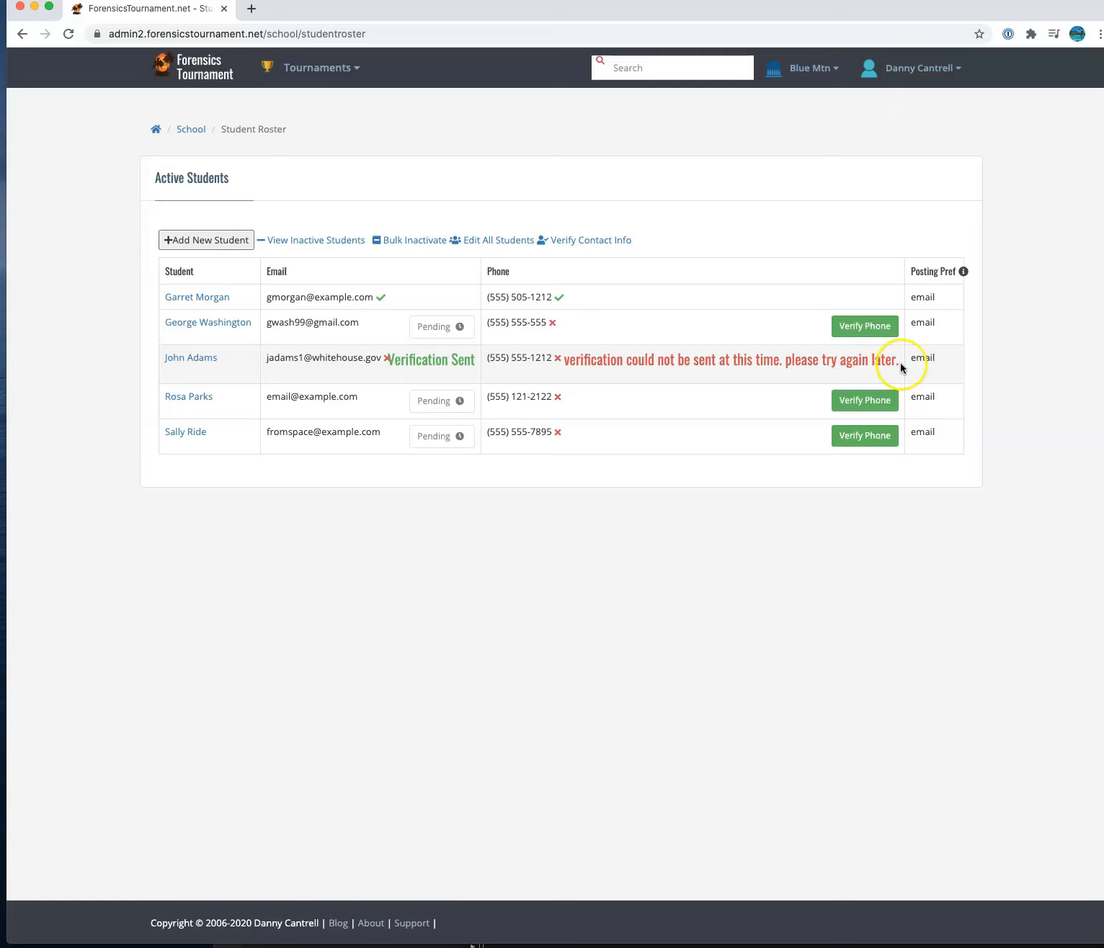
pyautogui.click(493, 358)
pyautogui.moveTo(493, 358); pyautogui.dragTo(551, 361)
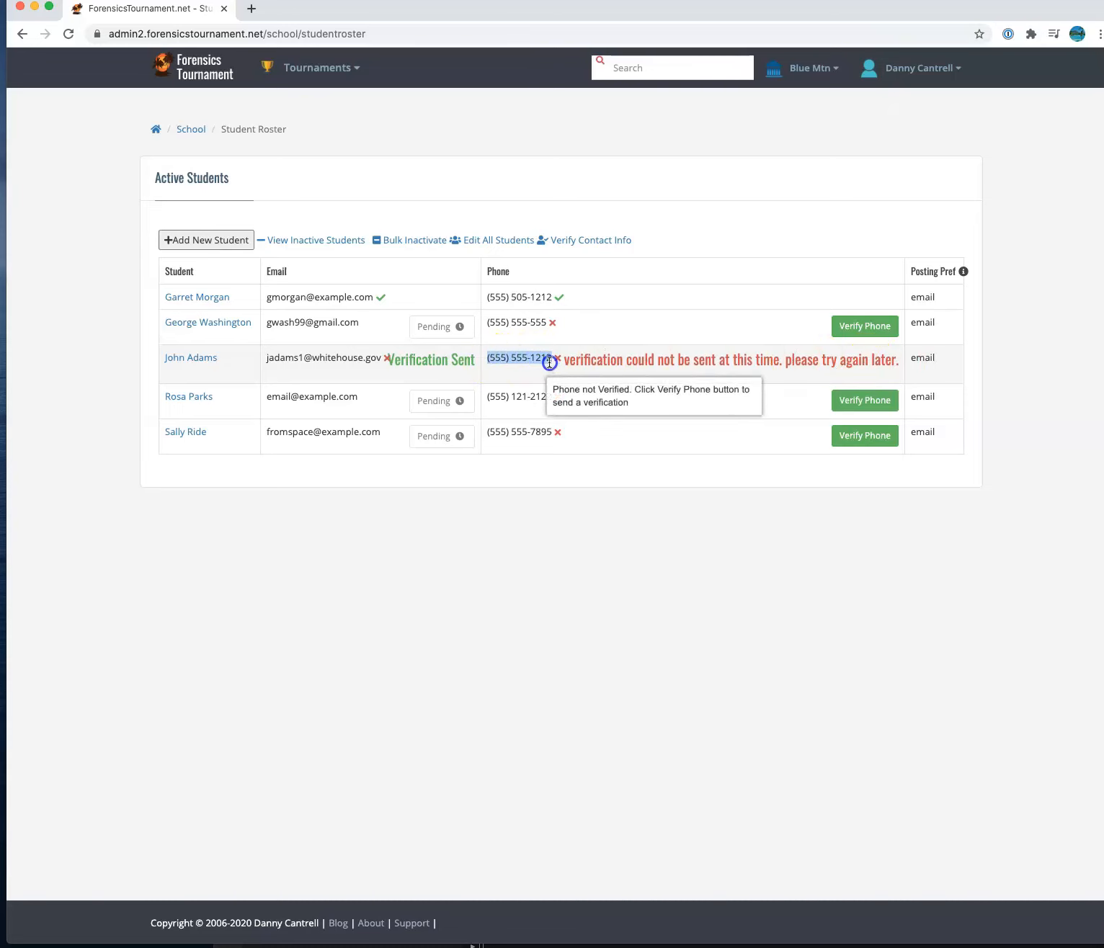
pyautogui.click(652, 355)
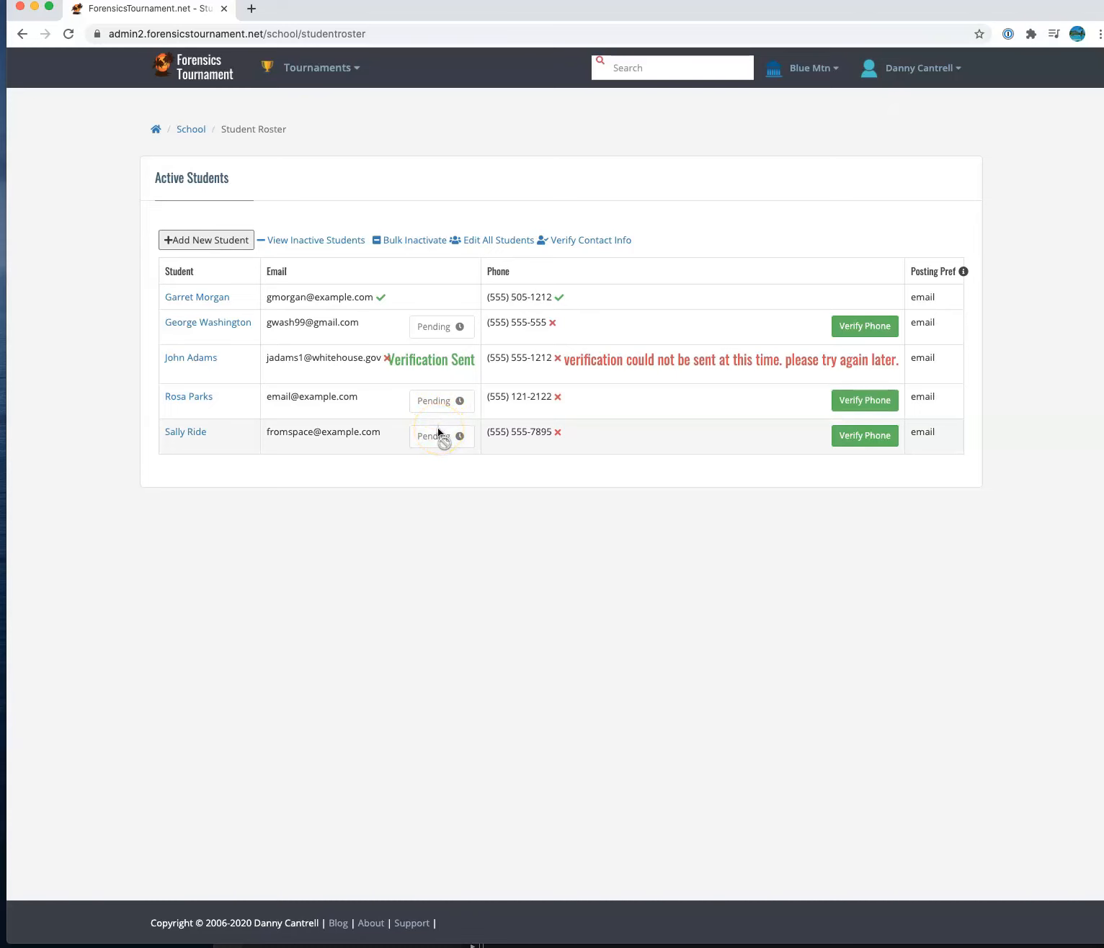
# - Reload the Student Roster page to refresh the verification statuses
pyautogui.click(318, 37)
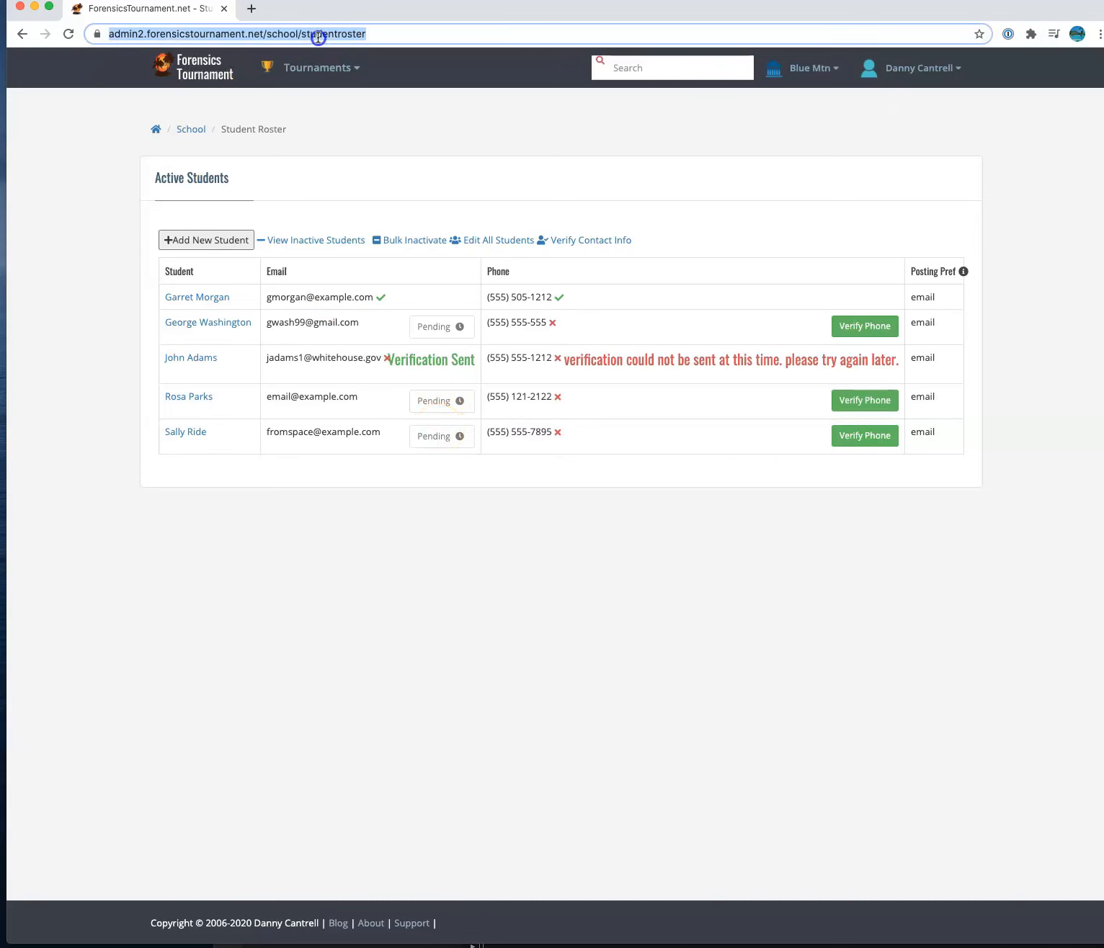
pyautogui.press('Return')
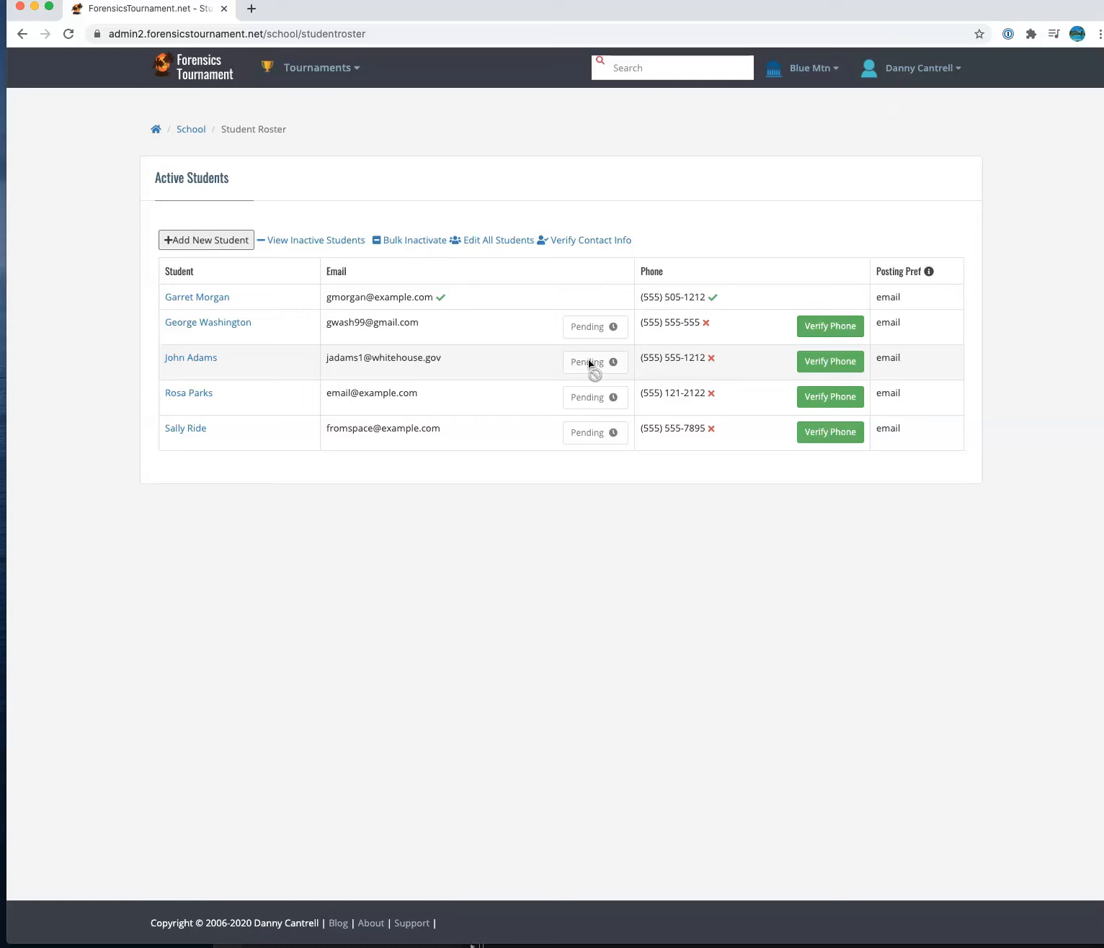
pyautogui.moveTo(439, 302)
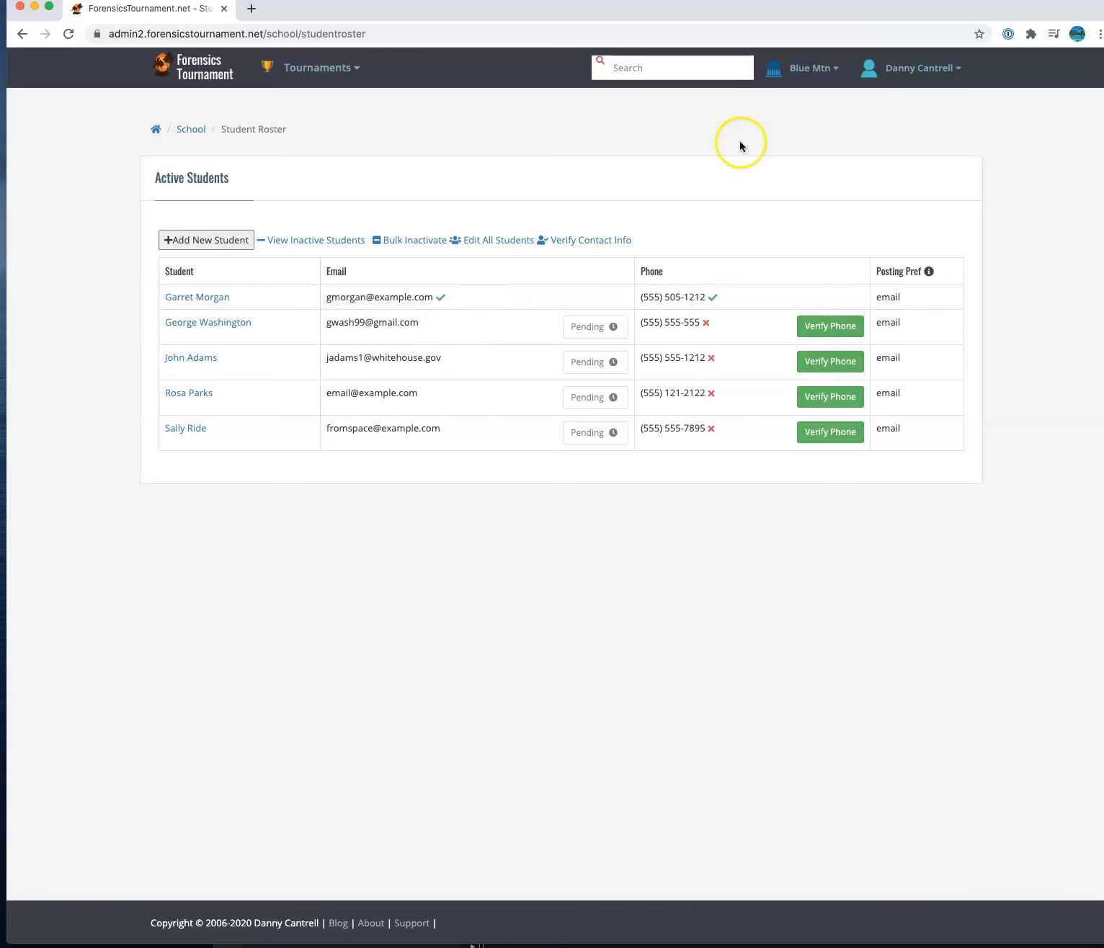
# - Go to the Judge Roster from the Blue Mtn menu, toggling the Add New Judge form open and closed
pyautogui.click(809, 72)
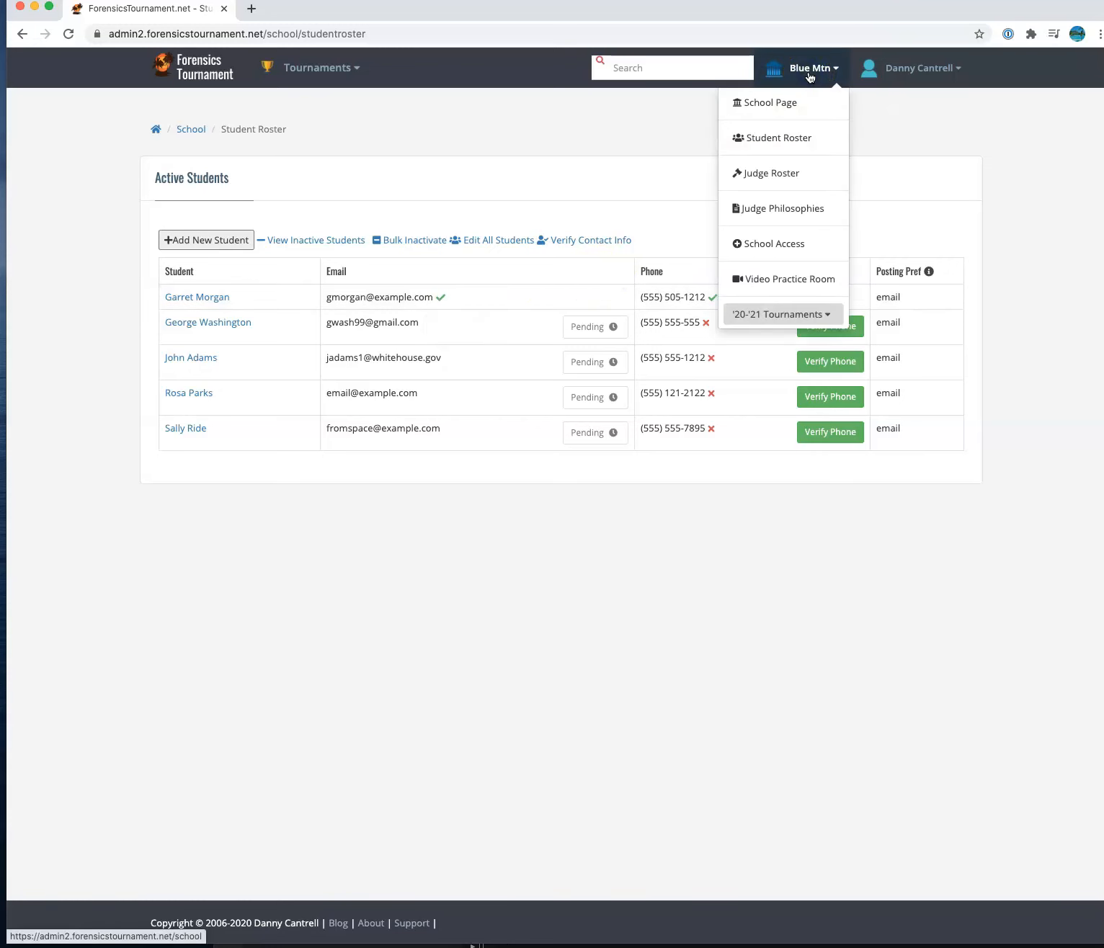
pyautogui.click(800, 175)
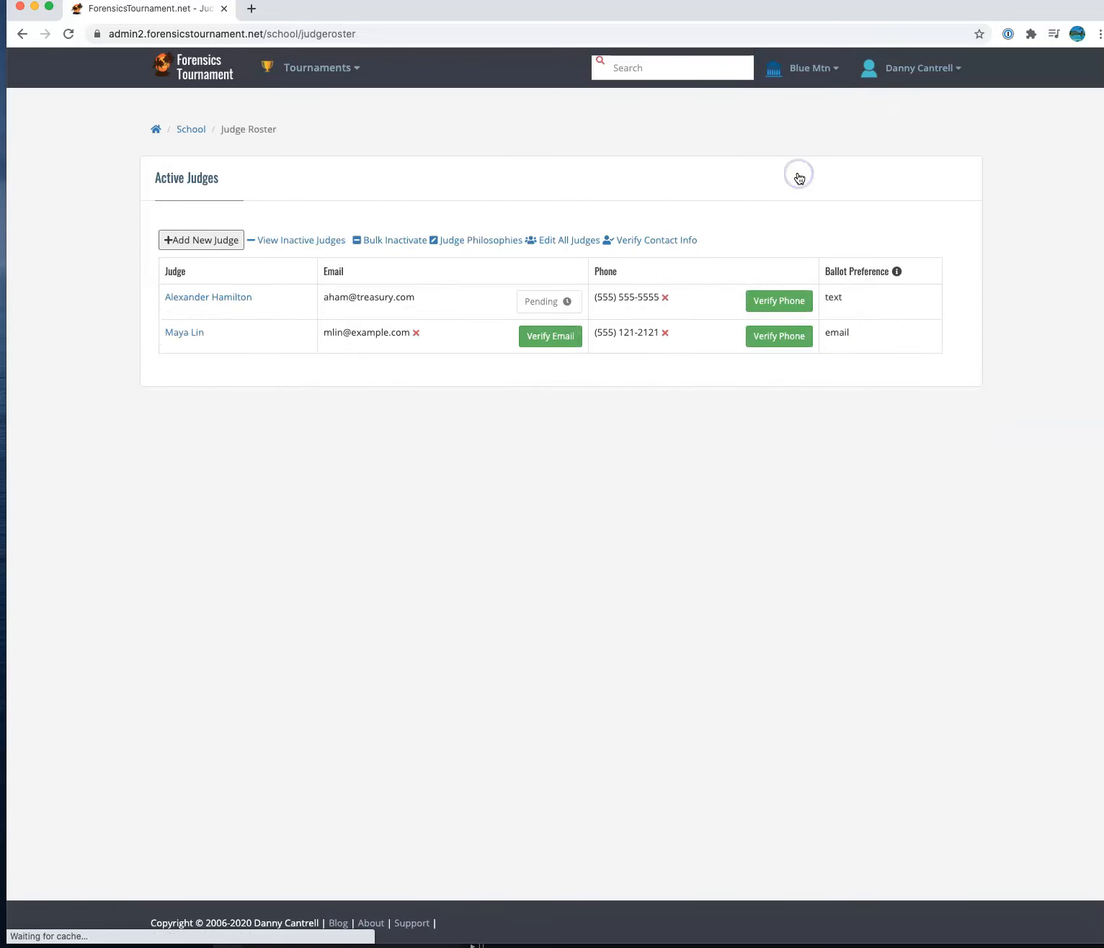
pyautogui.click(193, 244)
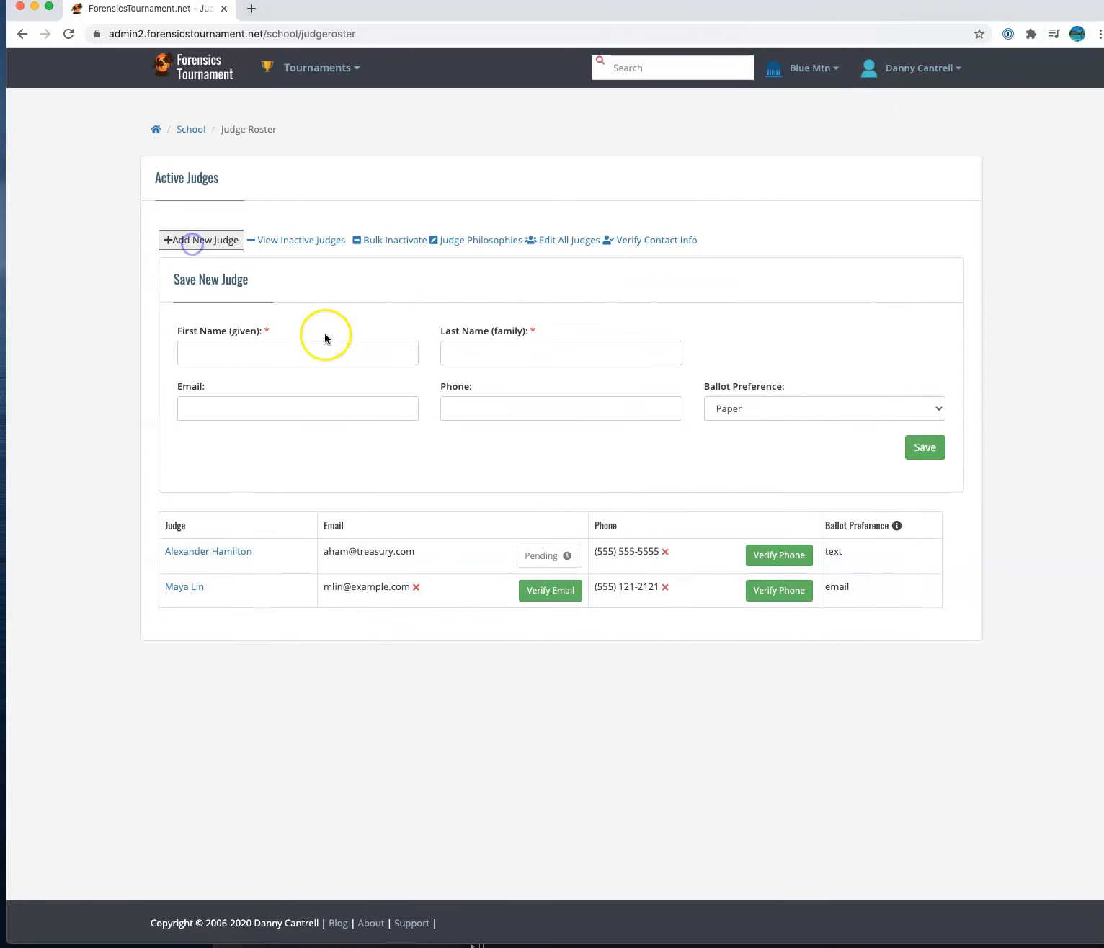
pyautogui.click(218, 251)
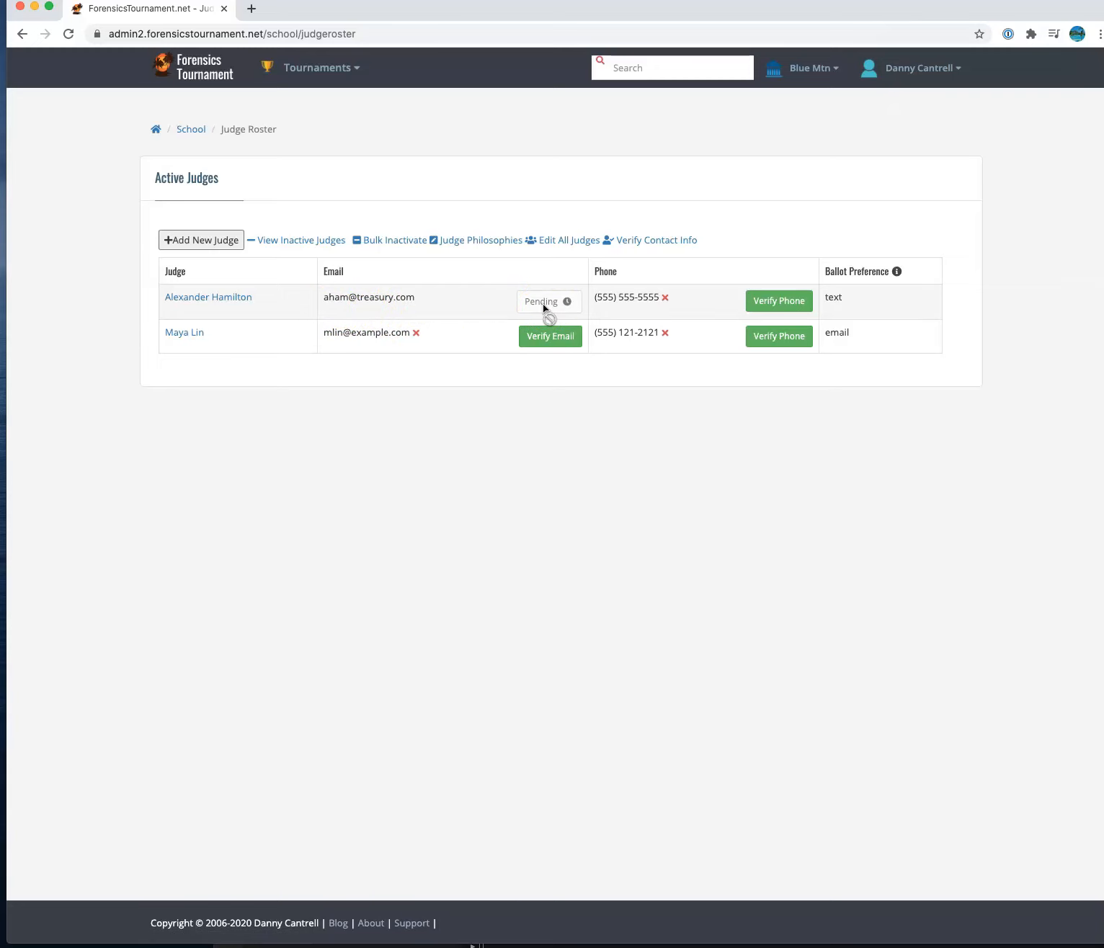
# - Verify the second judge's email, attempt the first judge's phone verification, then open Edit All Judges
pyautogui.click(552, 337)
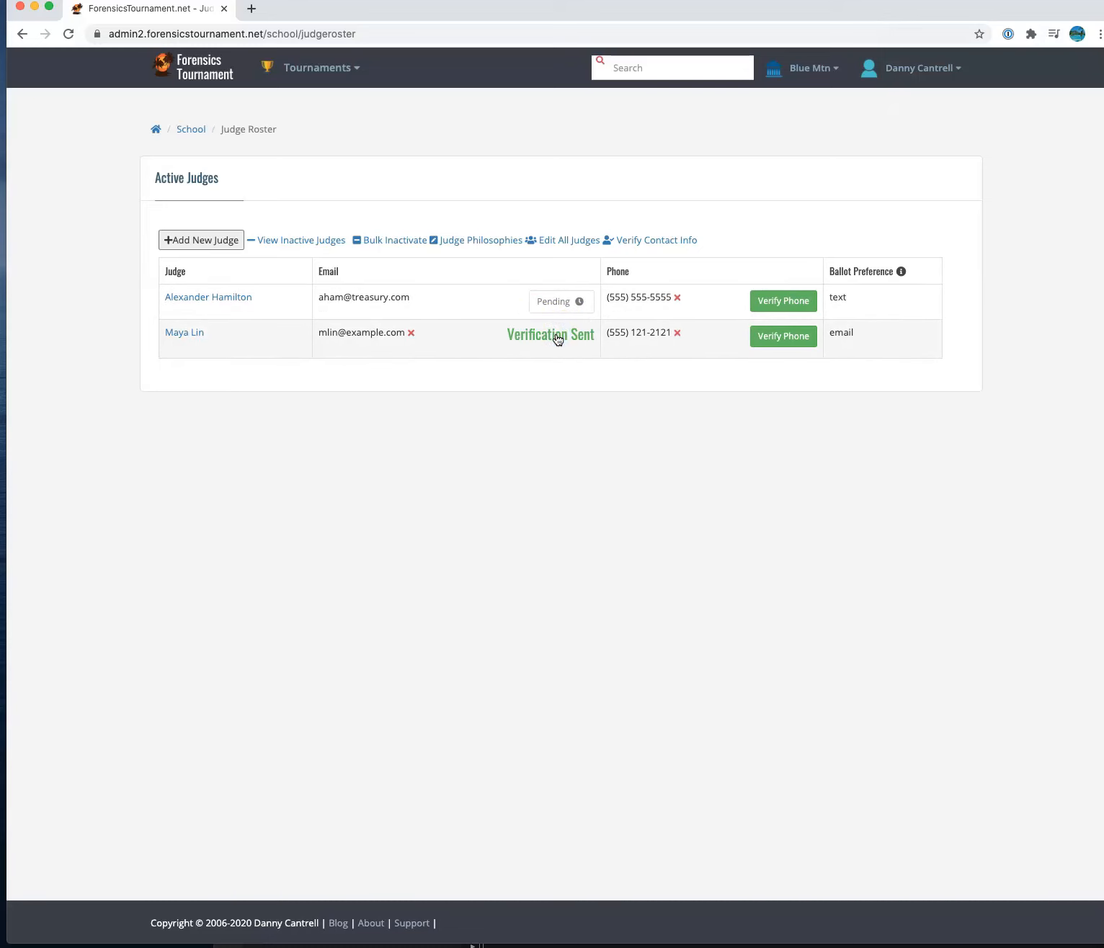
pyautogui.click(784, 303)
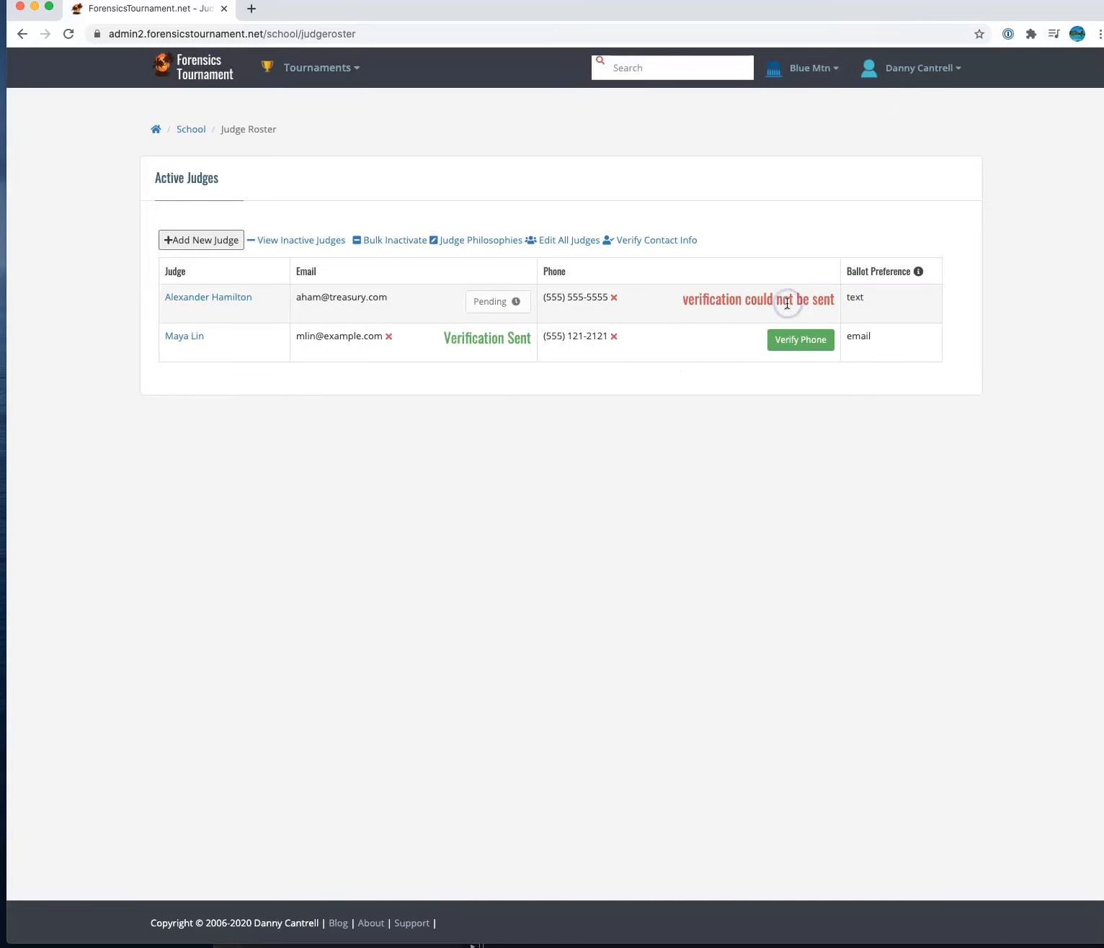
pyautogui.moveTo(547, 304); pyautogui.dragTo(608, 305)
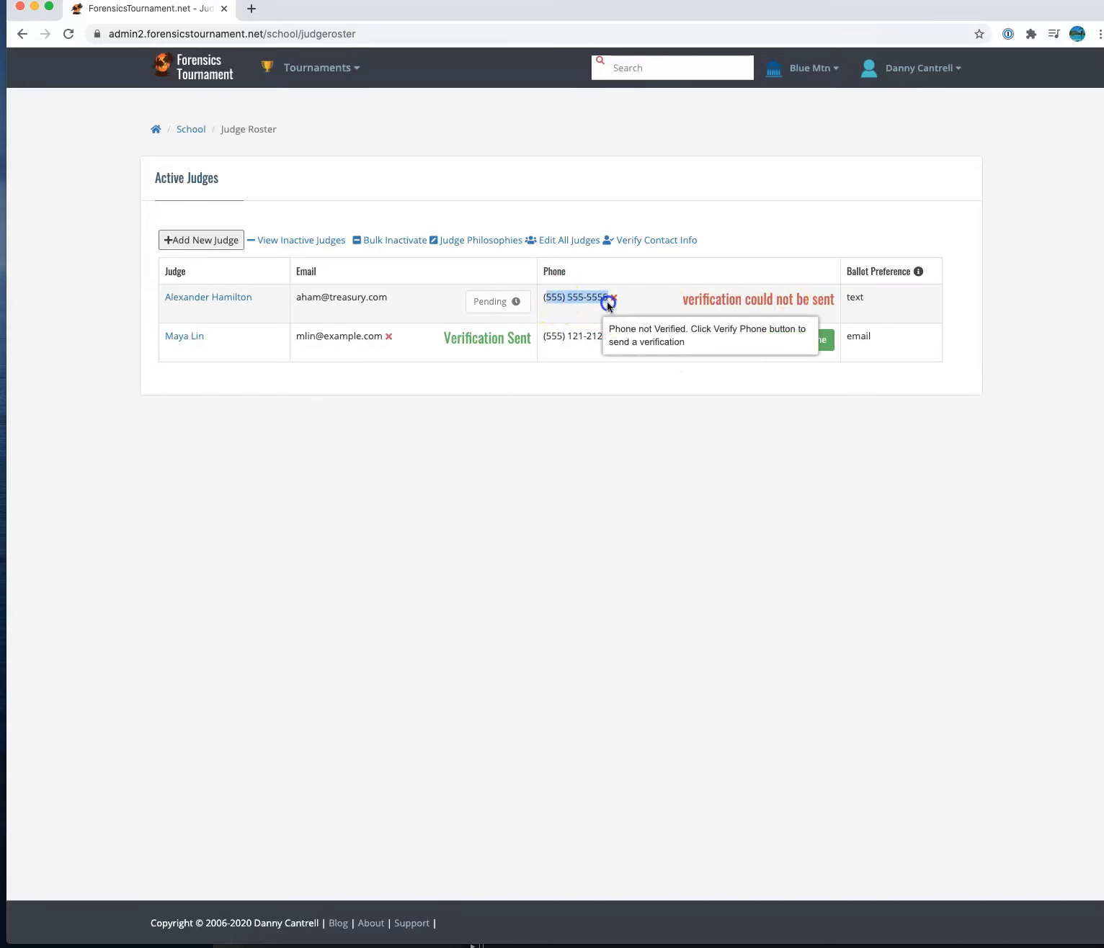
pyautogui.click(606, 301)
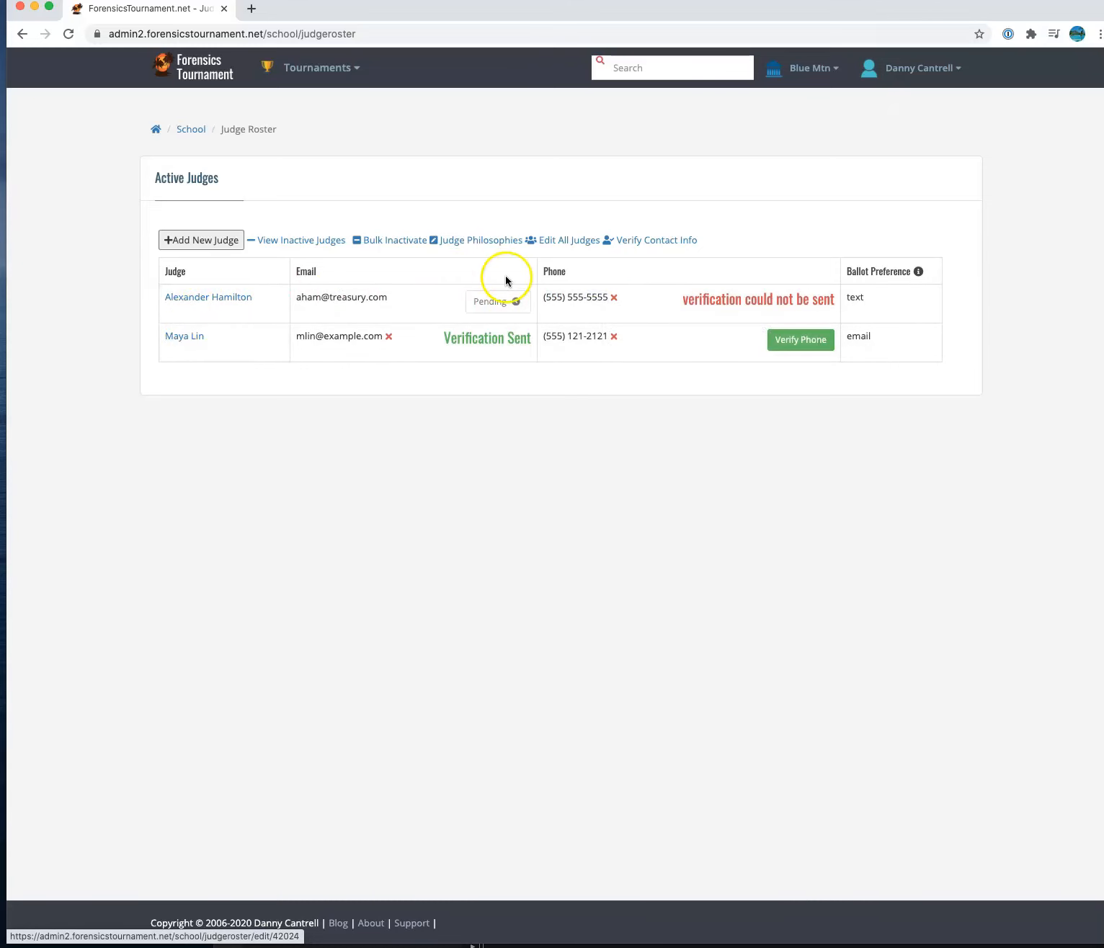
pyautogui.click(565, 243)
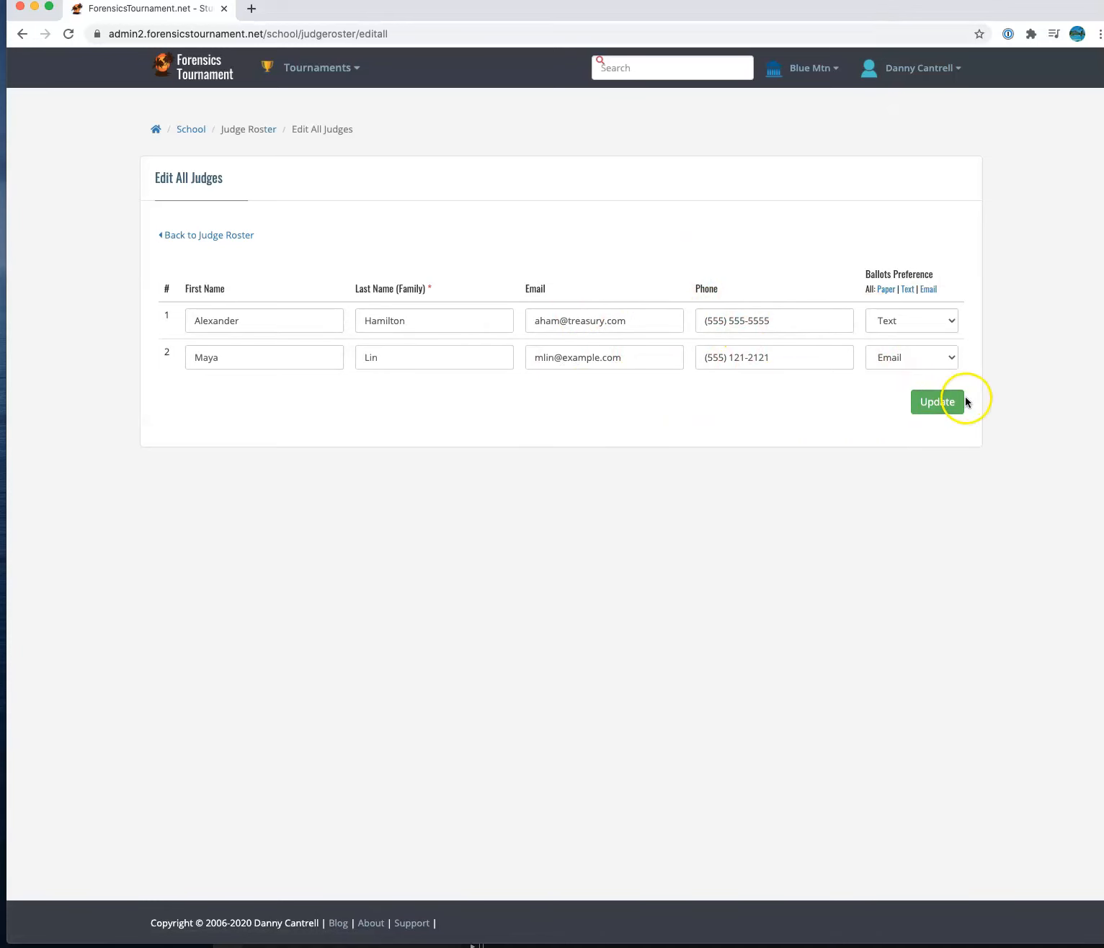
# - Go back to the Judge Roster from the Edit All Judges page
pyautogui.click(191, 235)
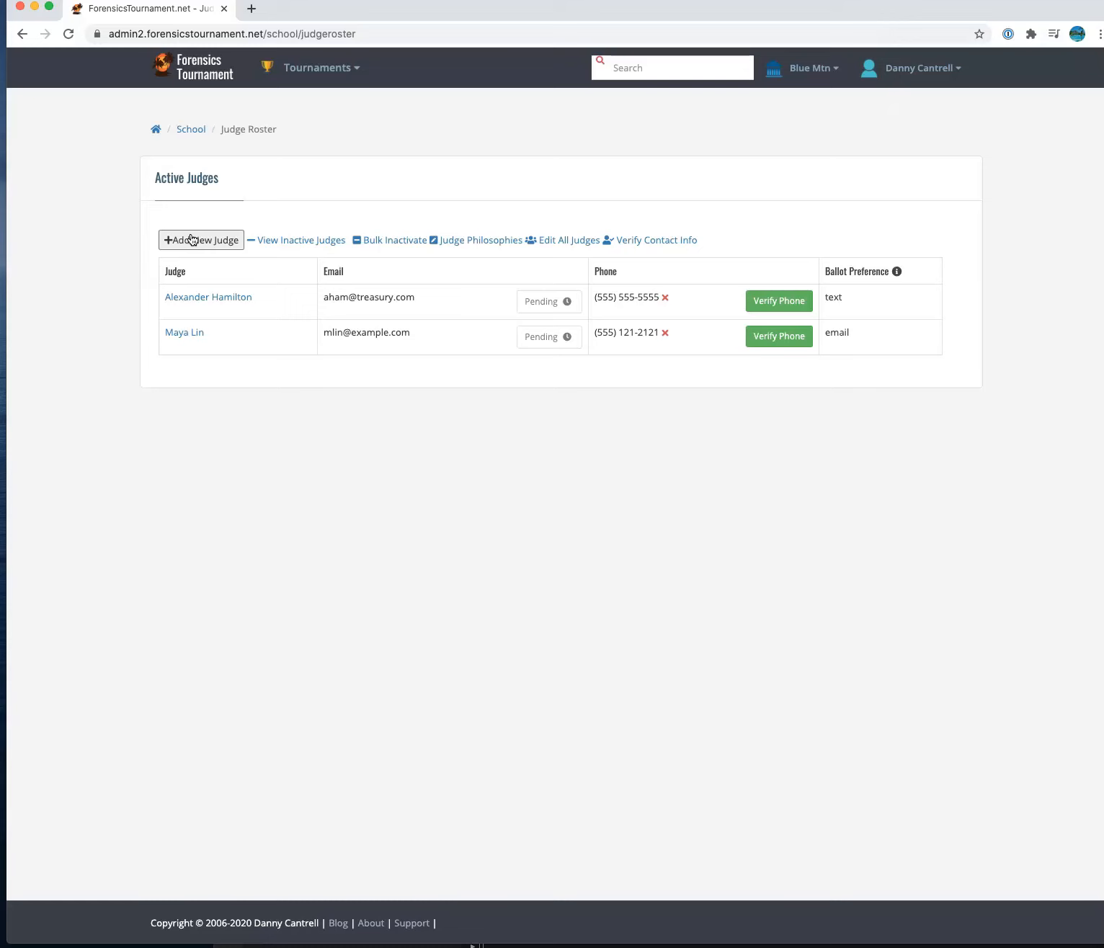
# - Review the judges' Verified, Pending and Unverified contact panels, then return to the site home page
pyautogui.click(657, 242)
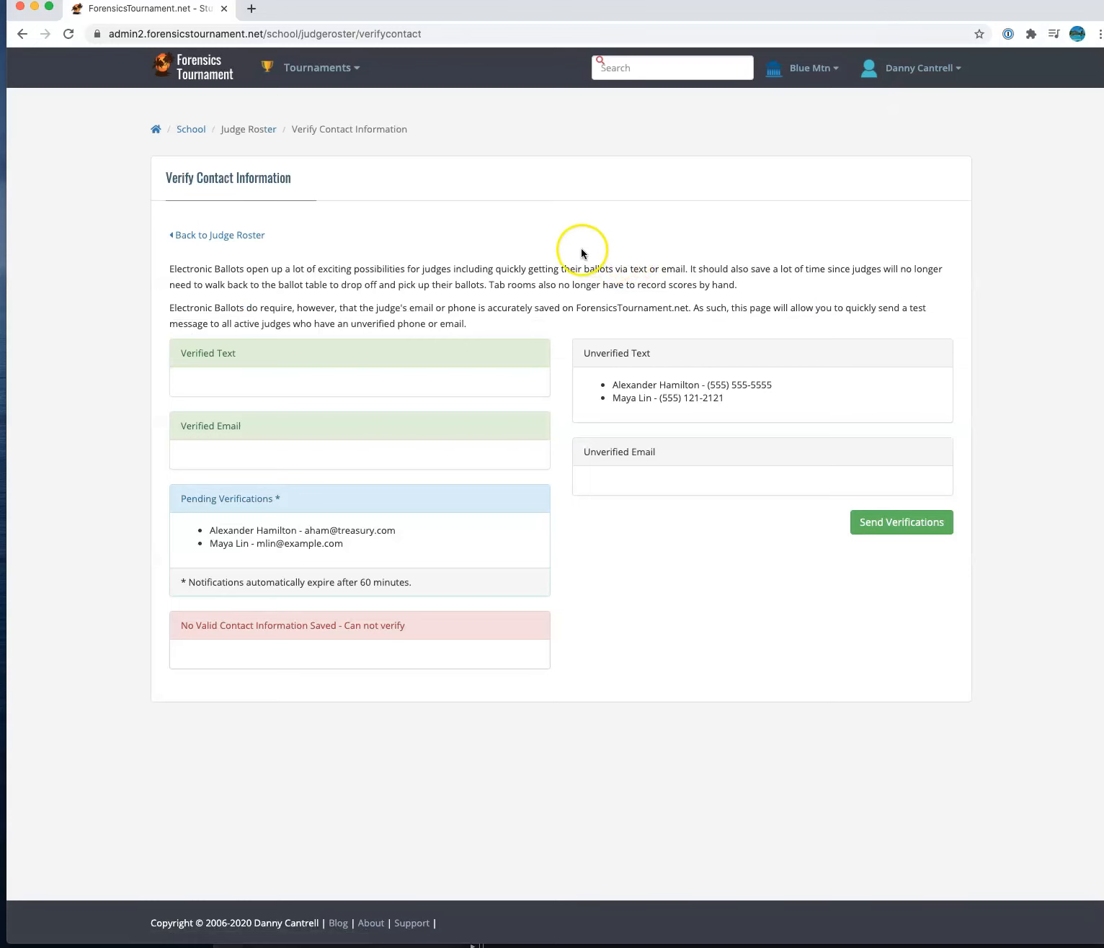
pyautogui.click(177, 353)
pyautogui.moveTo(178, 353); pyautogui.dragTo(311, 360)
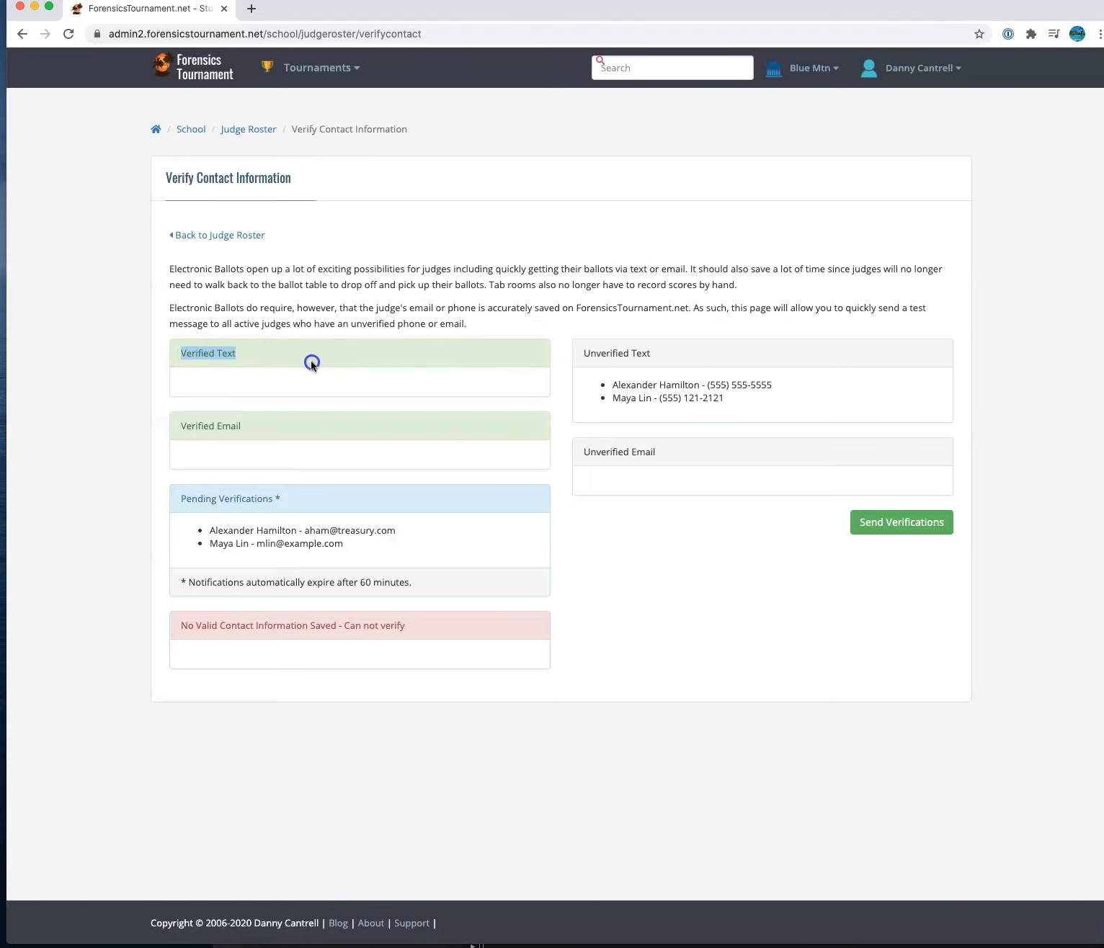
pyautogui.moveTo(179, 425); pyautogui.dragTo(323, 433)
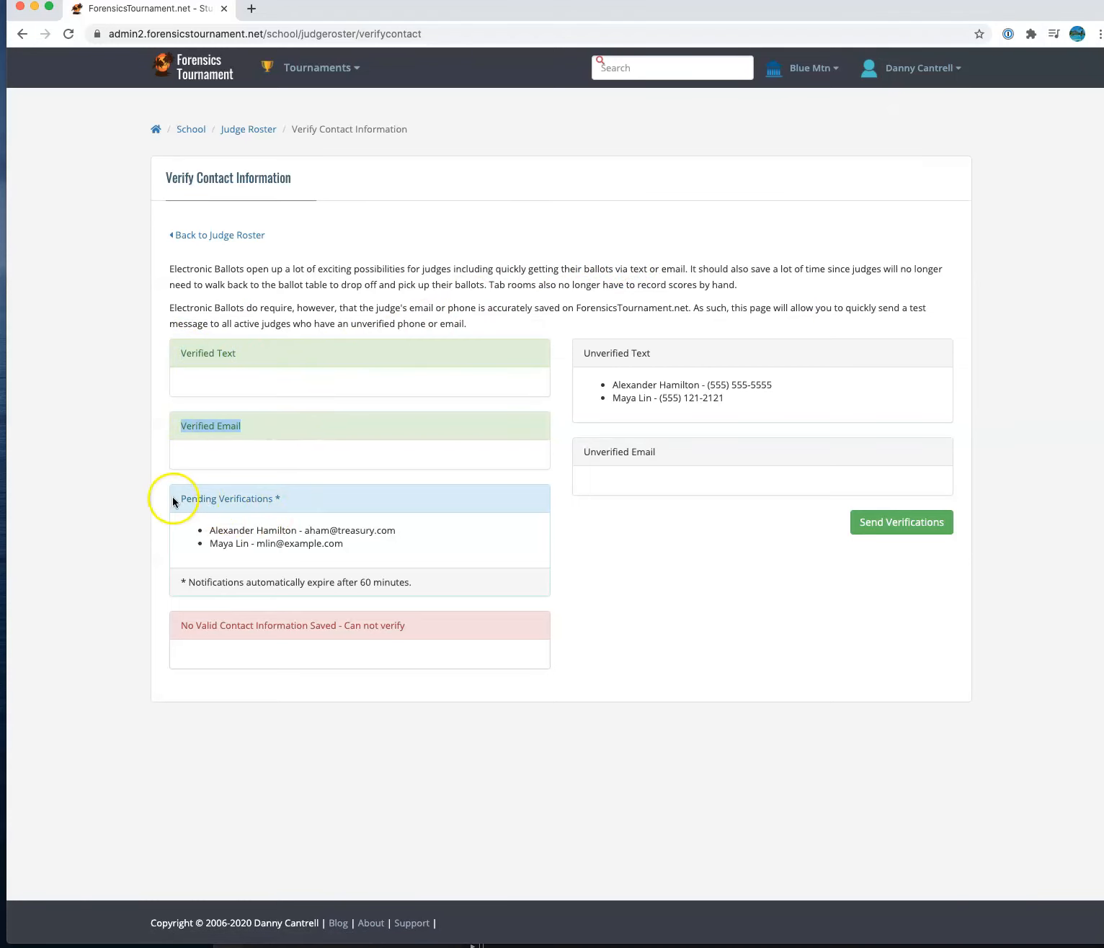
pyautogui.moveTo(173, 498); pyautogui.dragTo(317, 500)
pyautogui.moveTo(179, 624); pyautogui.dragTo(471, 635)
pyautogui.click(632, 370)
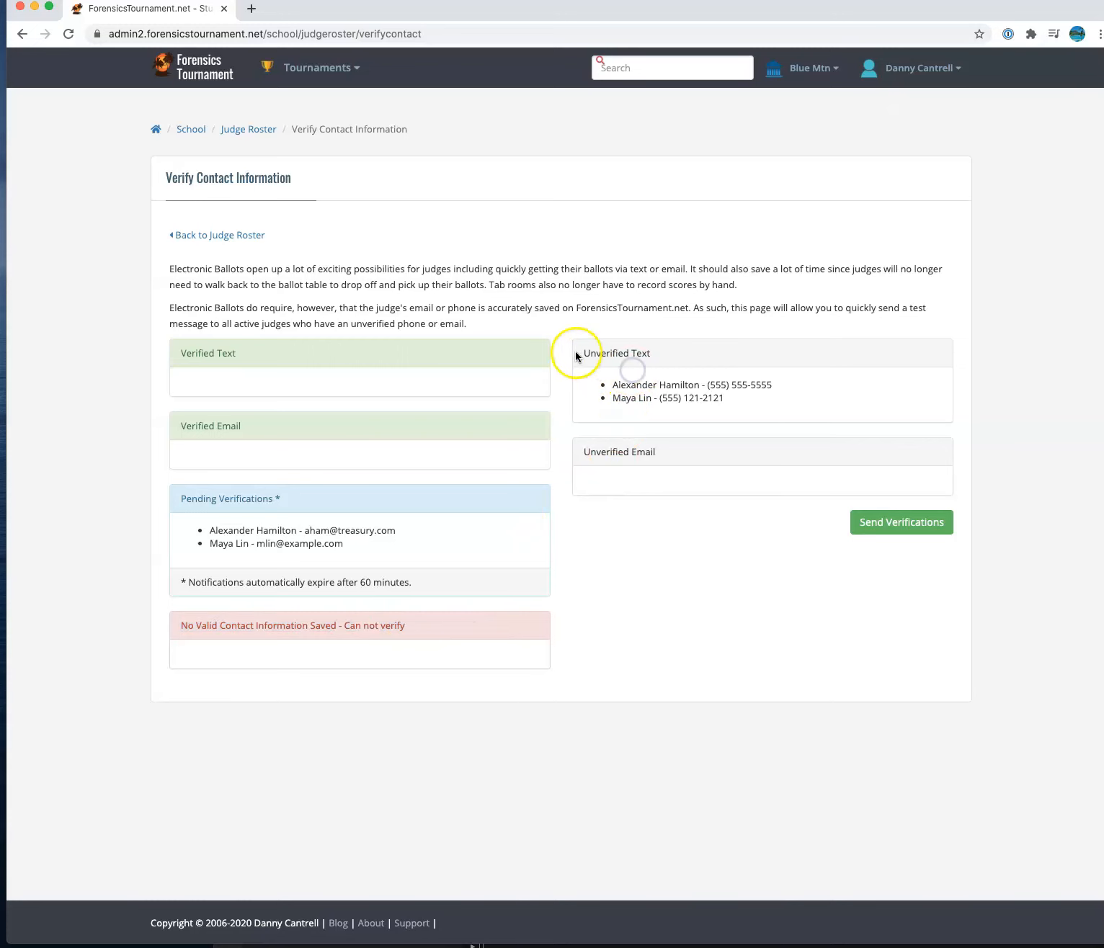
pyautogui.moveTo(575, 356); pyautogui.dragTo(705, 364)
pyautogui.moveTo(585, 468); pyautogui.dragTo(690, 450)
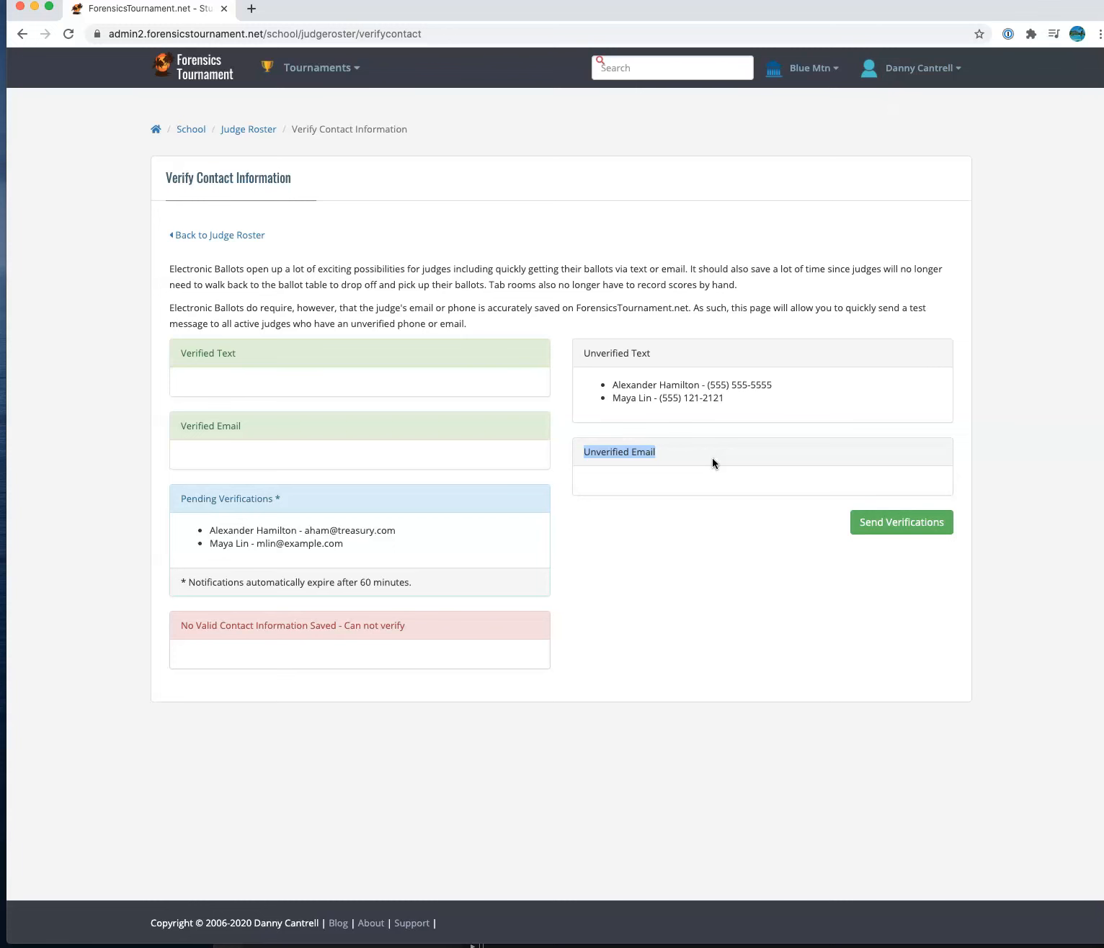
pyautogui.click(194, 70)
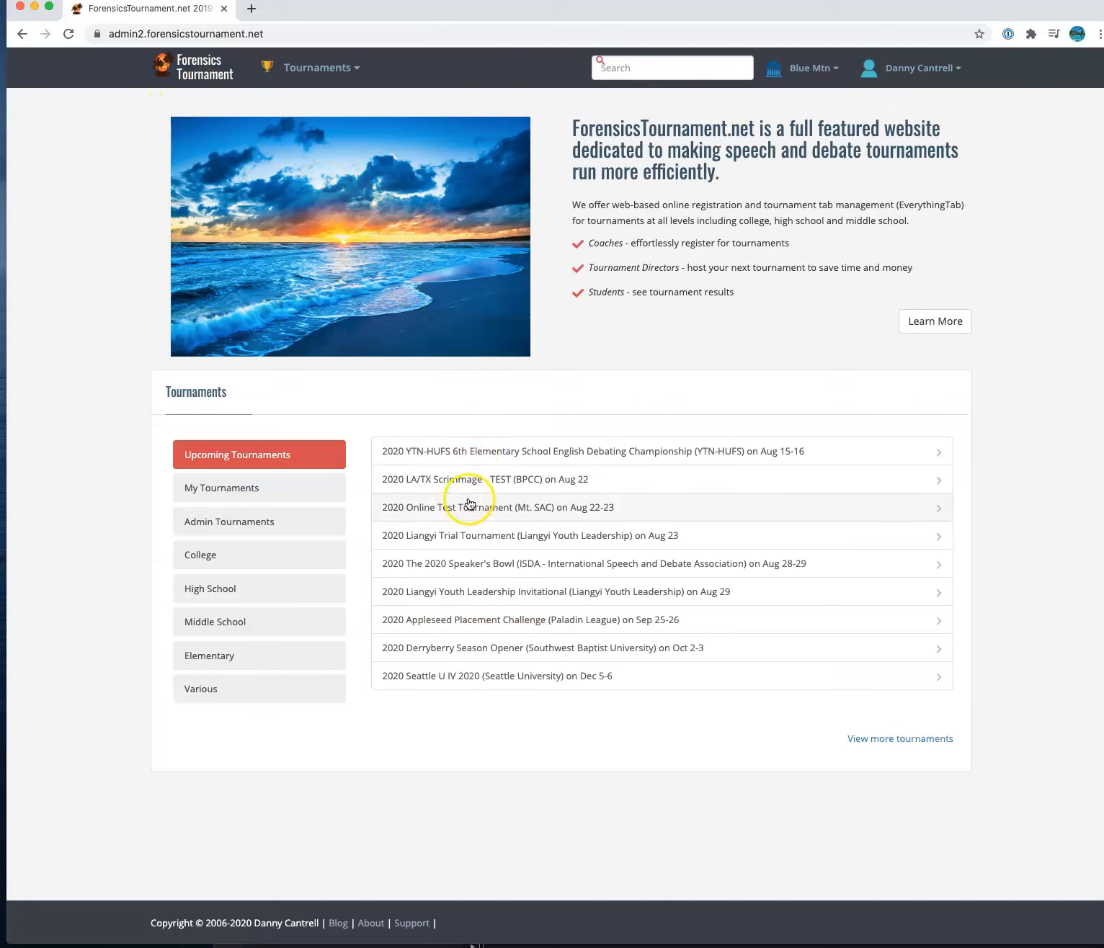
# - Open the 2020 Online Test Tournament admin area and its Contact > Verify Email/Text page
pyautogui.click(462, 513)
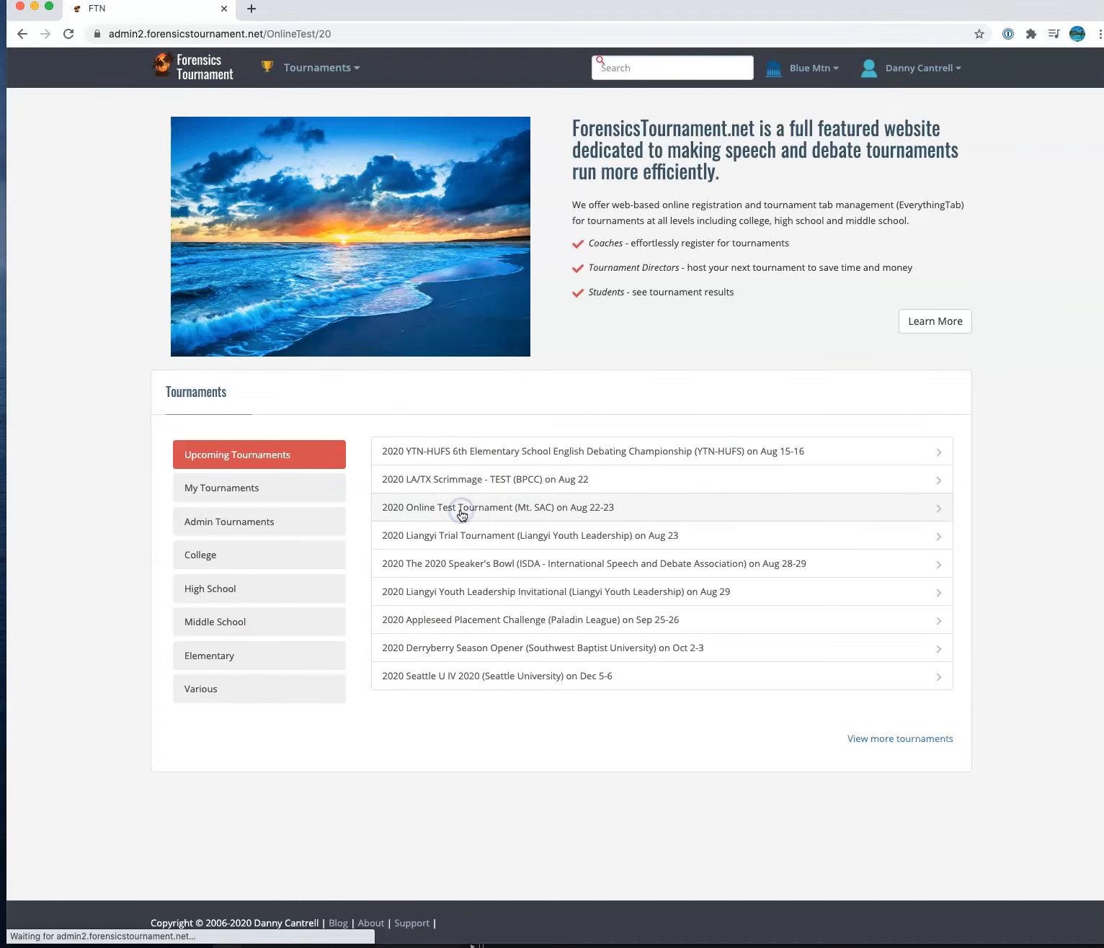
pyautogui.click(246, 337)
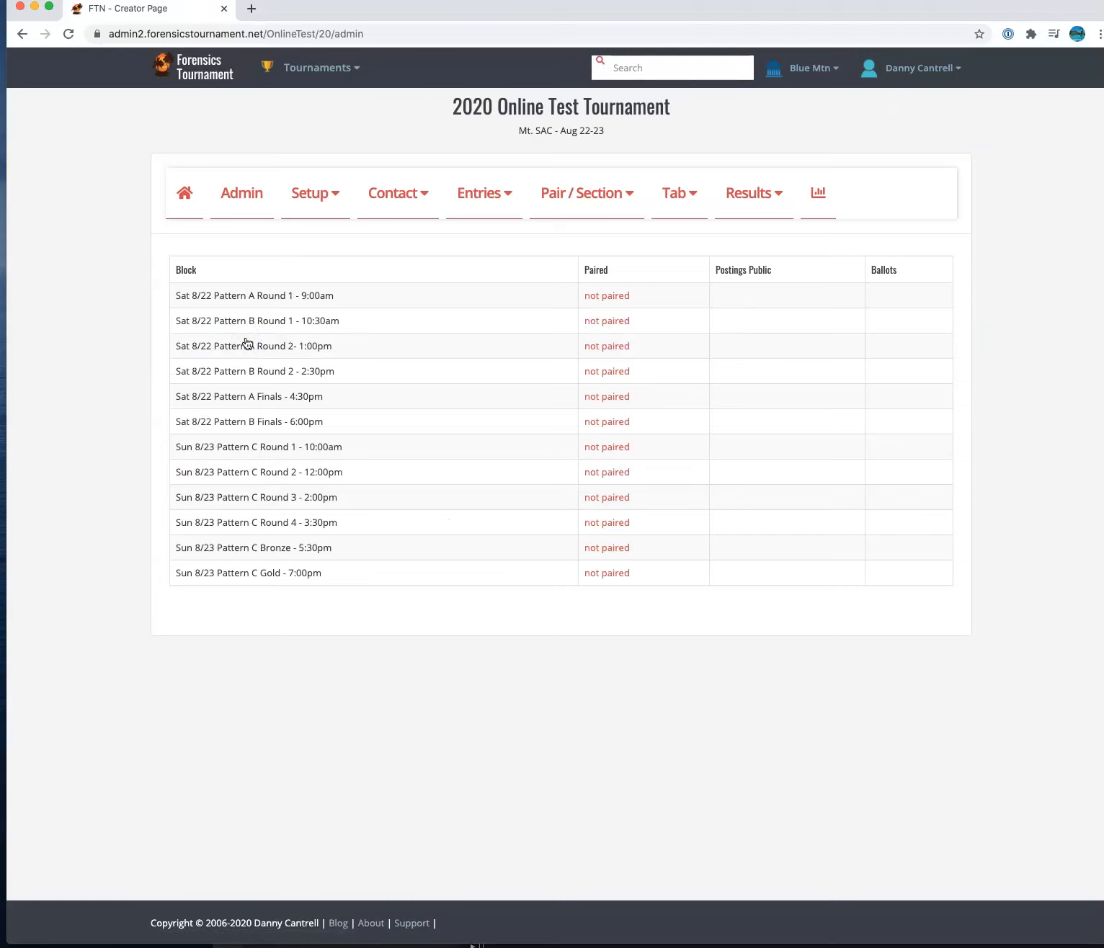
pyautogui.click(399, 207)
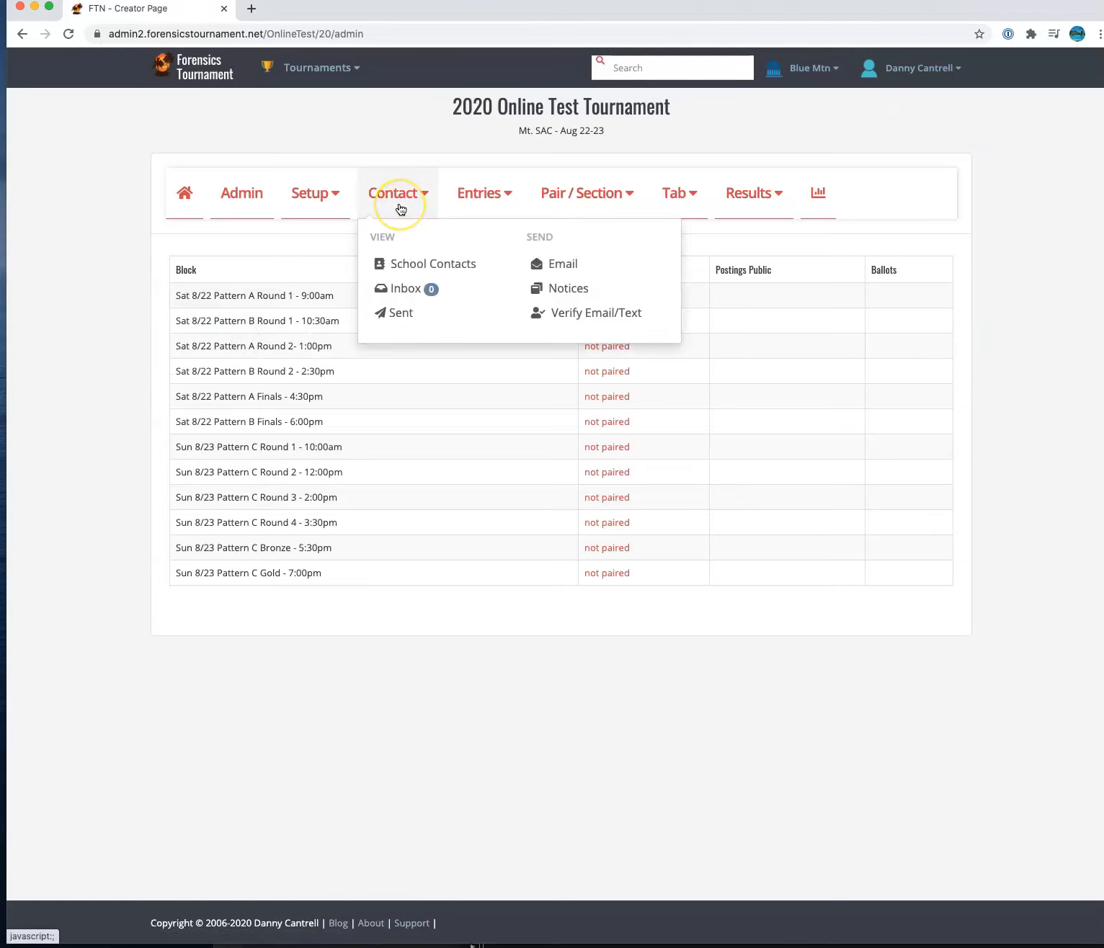
pyautogui.click(577, 314)
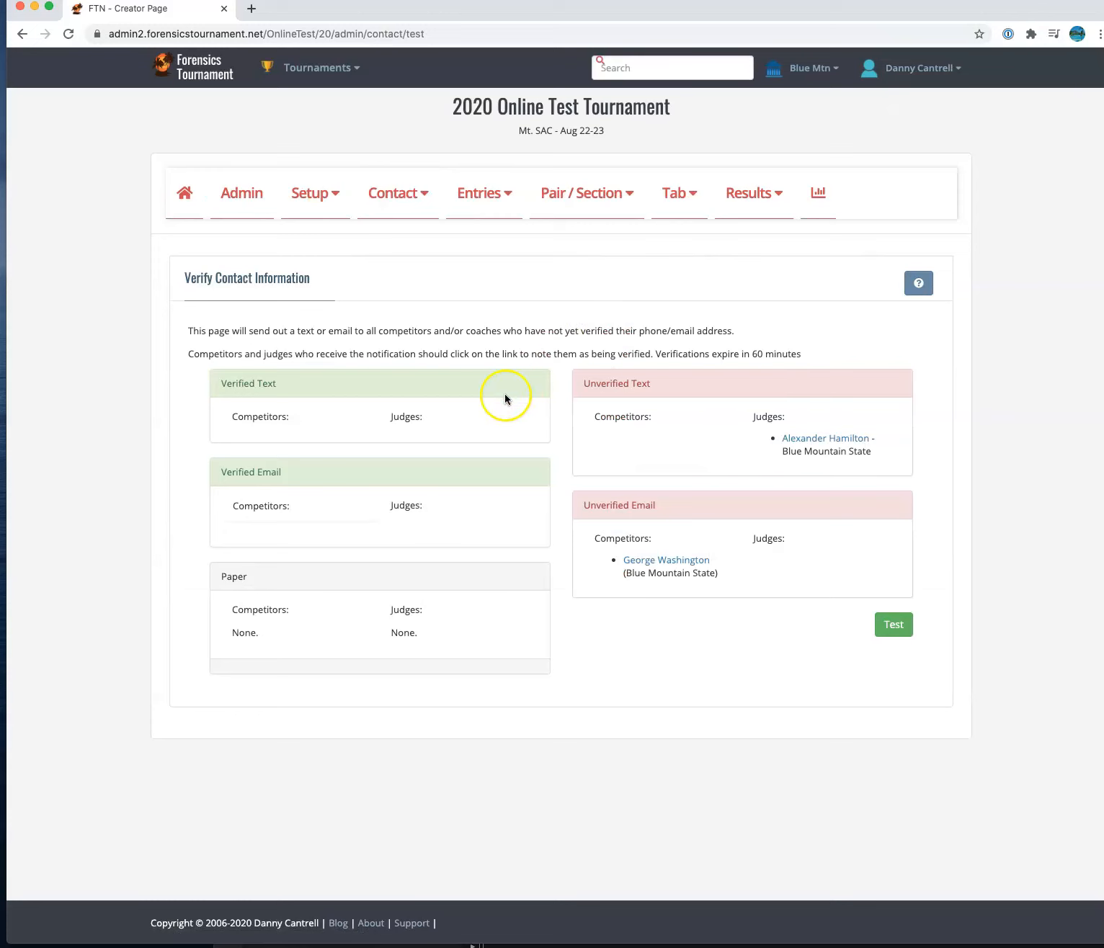
# - Highlight the Verified Text and Verified Email headings on the Verify Contact Information page
pyautogui.click(248, 416)
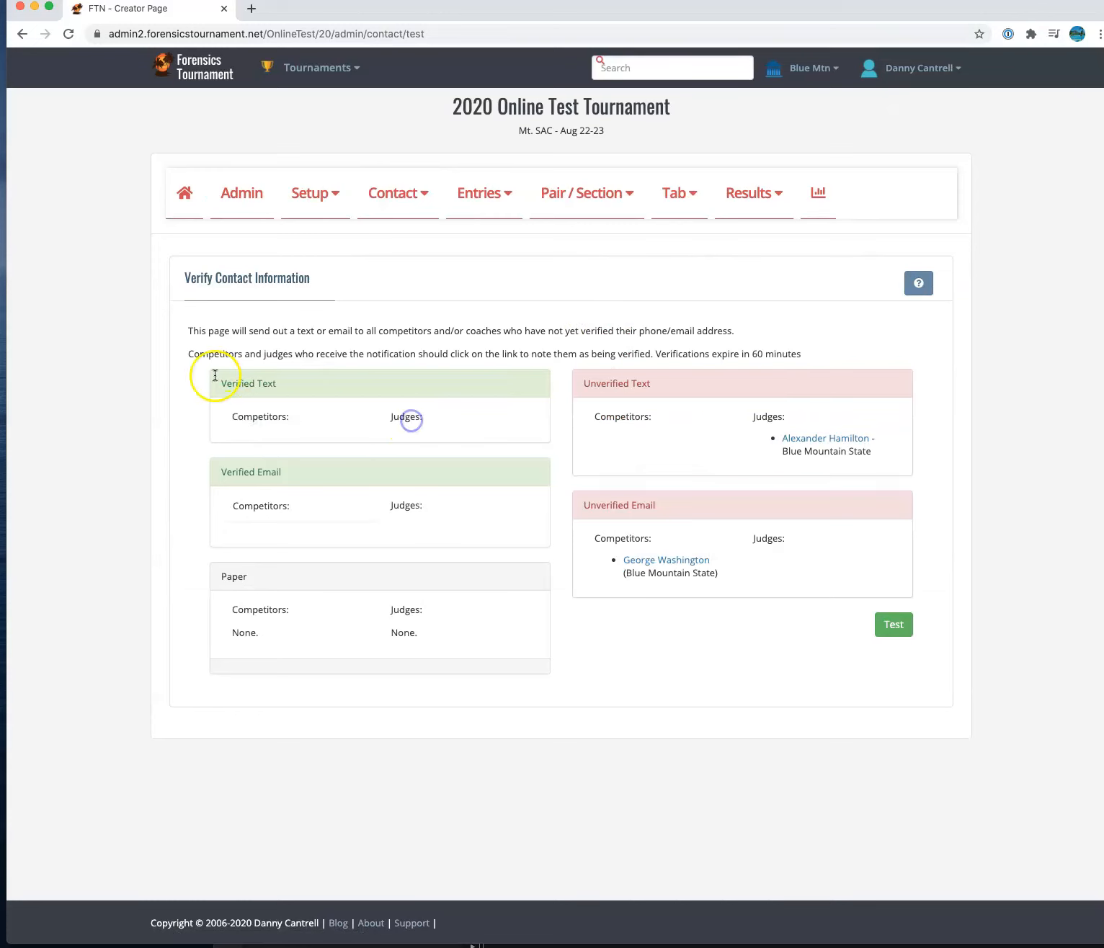
pyautogui.moveTo(215, 383); pyautogui.dragTo(318, 385)
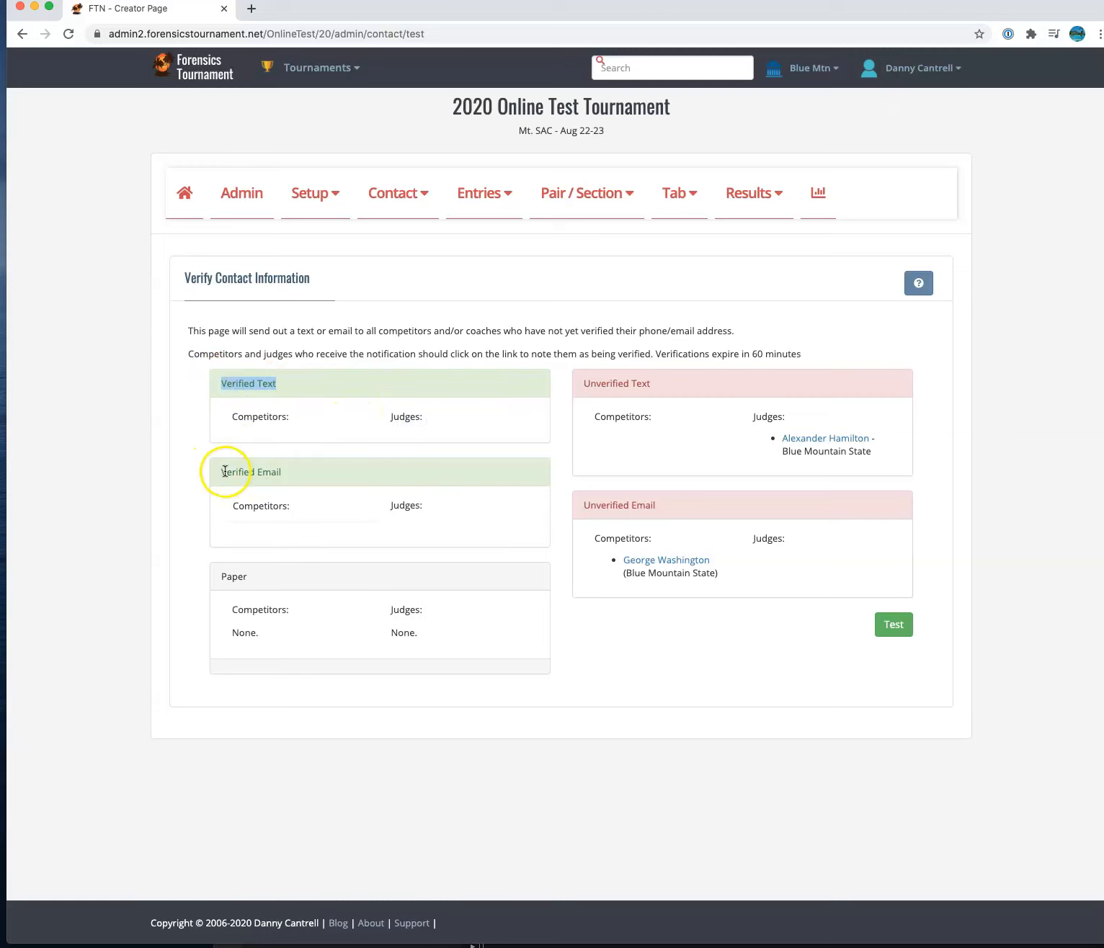
pyautogui.moveTo(213, 472); pyautogui.dragTo(291, 474)
pyautogui.click(291, 473)
pyautogui.click(263, 505)
pyautogui.click(415, 510)
pyautogui.click(321, 415)
pyautogui.click(337, 453)
pyautogui.click(319, 417)
pyautogui.click(345, 508)
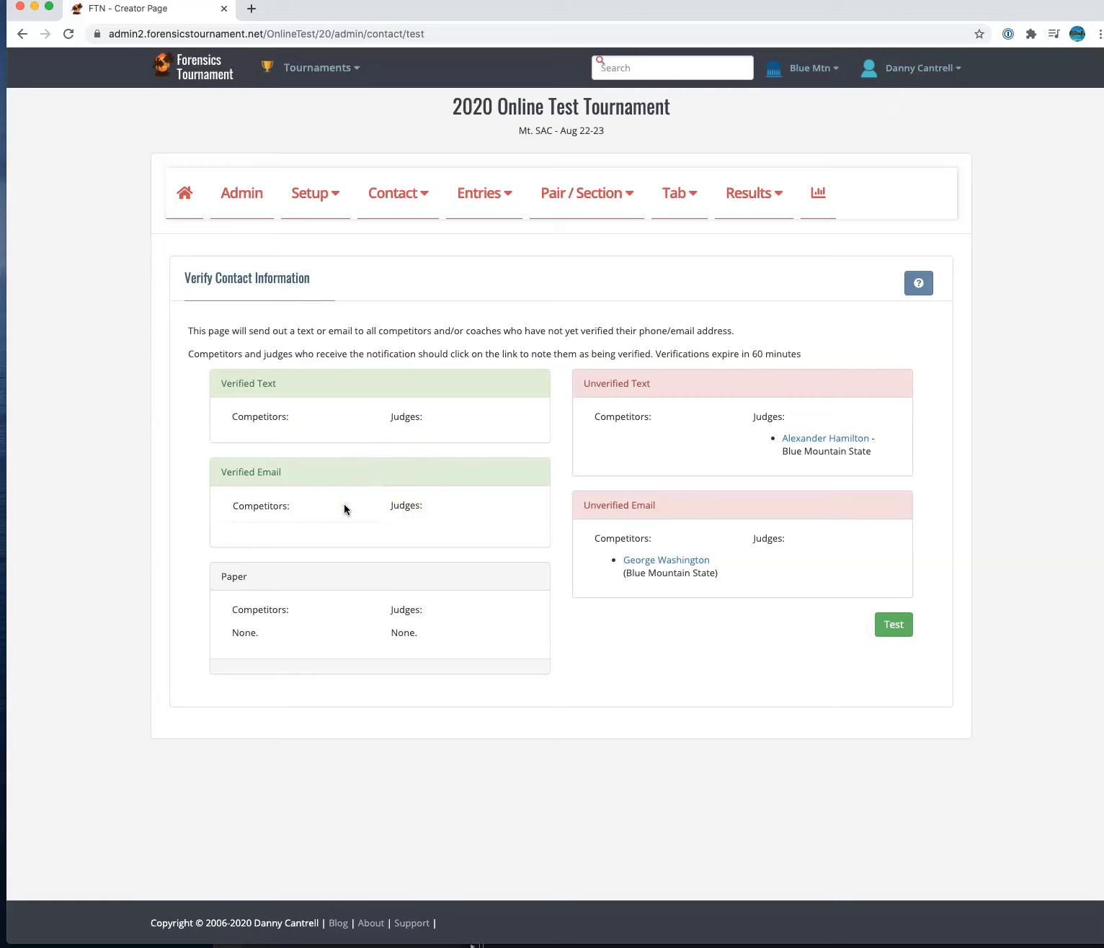
# - Re-emphasize the words Text and Email in the Verified boxes and the Paper box contents
pyautogui.click(277, 393)
pyautogui.click(274, 468)
pyautogui.click(259, 380)
pyautogui.moveTo(259, 380); pyautogui.dragTo(290, 382)
pyautogui.doubleClick(261, 472)
pyautogui.moveTo(228, 612); pyautogui.dragTo(475, 655)
pyautogui.click(476, 657)
pyautogui.moveTo(451, 635); pyautogui.dragTo(422, 636)
pyautogui.click(421, 636)
# - Point out the Unverified Text and Unverified Email boxes, then send verification requests
pyautogui.doubleClick(637, 383)
pyautogui.click(650, 423)
pyautogui.doubleClick(640, 383)
pyautogui.click(702, 450)
pyautogui.moveTo(586, 507); pyautogui.dragTo(678, 512)
pyautogui.click(678, 512)
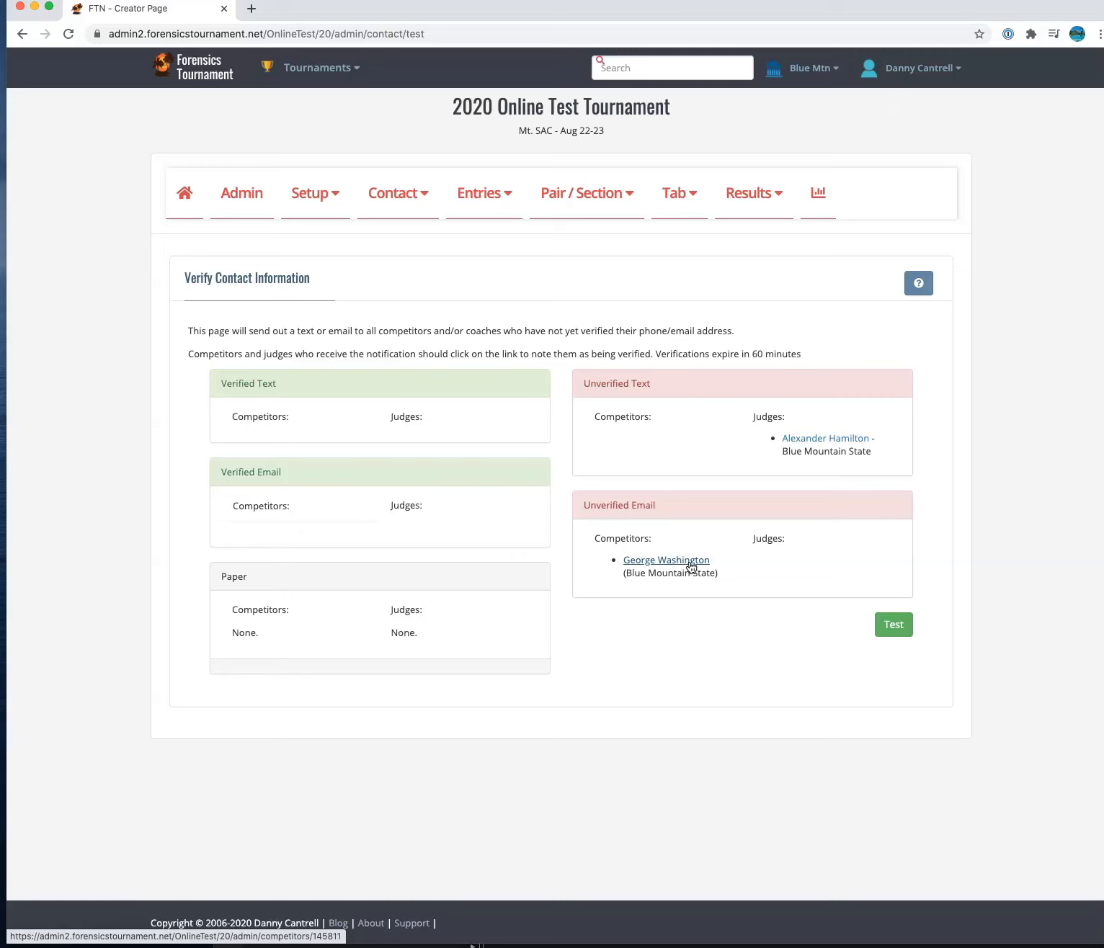
pyautogui.click(896, 629)
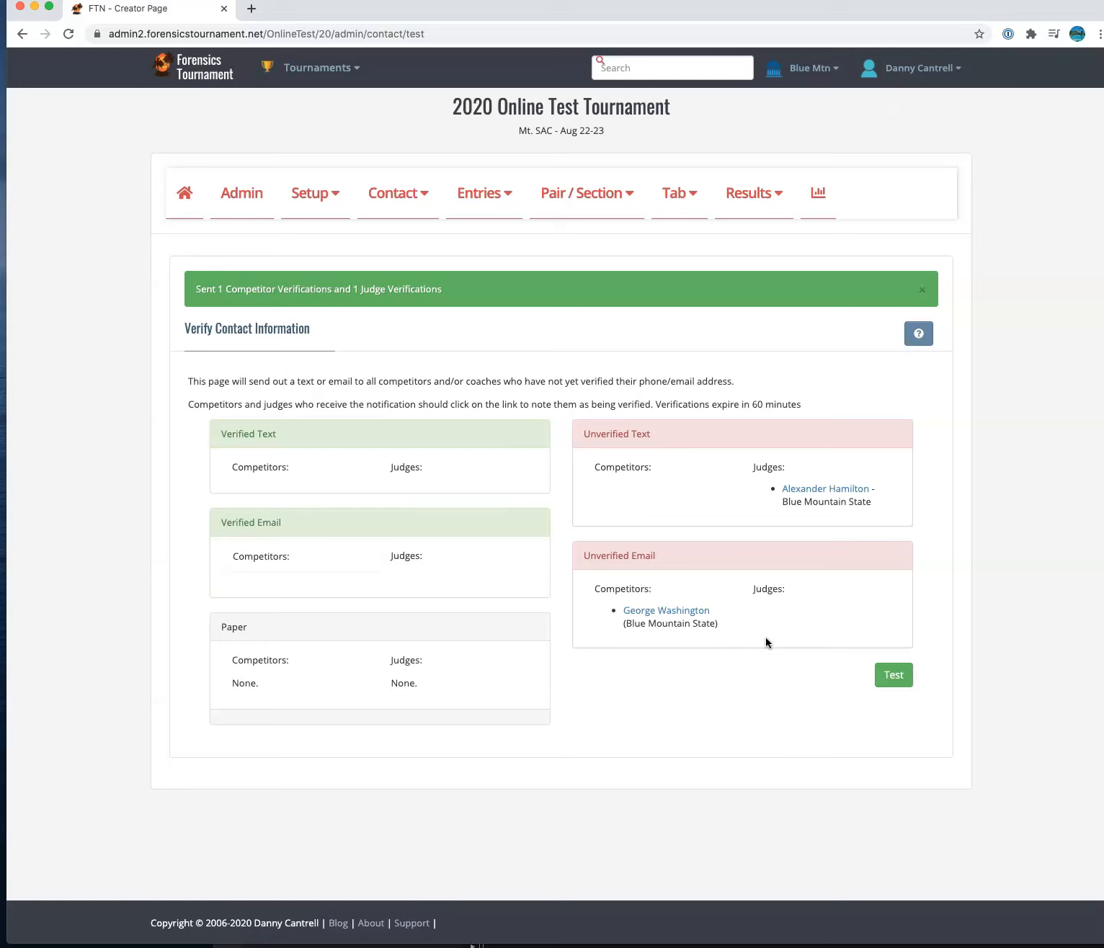
# - Acknowledge the 1 competitor and 1 judge verification sent, then reload Contact > Verify Email/Text
pyautogui.click(617, 476)
pyautogui.click(778, 470)
pyautogui.click(640, 598)
pyautogui.click(776, 595)
pyautogui.click(892, 684)
pyautogui.click(403, 195)
pyautogui.click(577, 315)
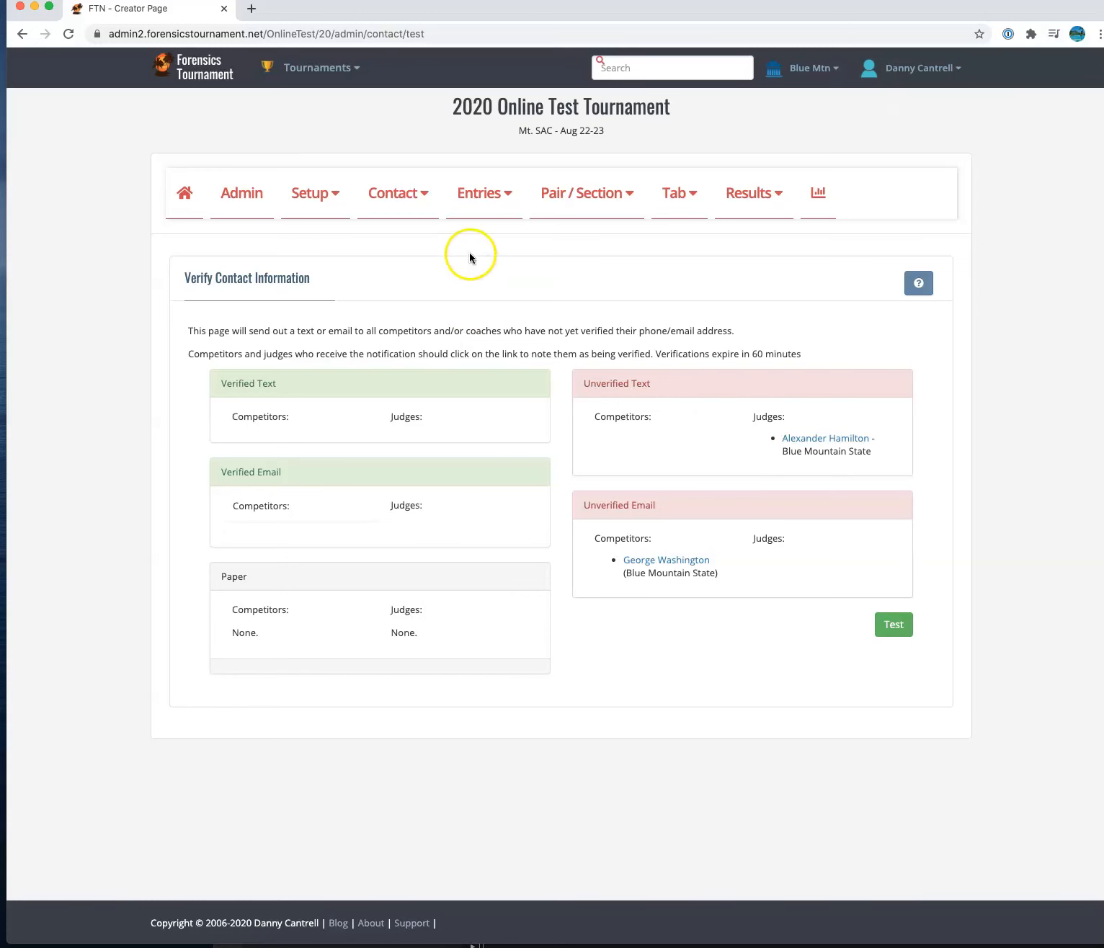
# - Open the competitor's record from Entries > Competitors under Blue Mountain State
pyautogui.click(484, 202)
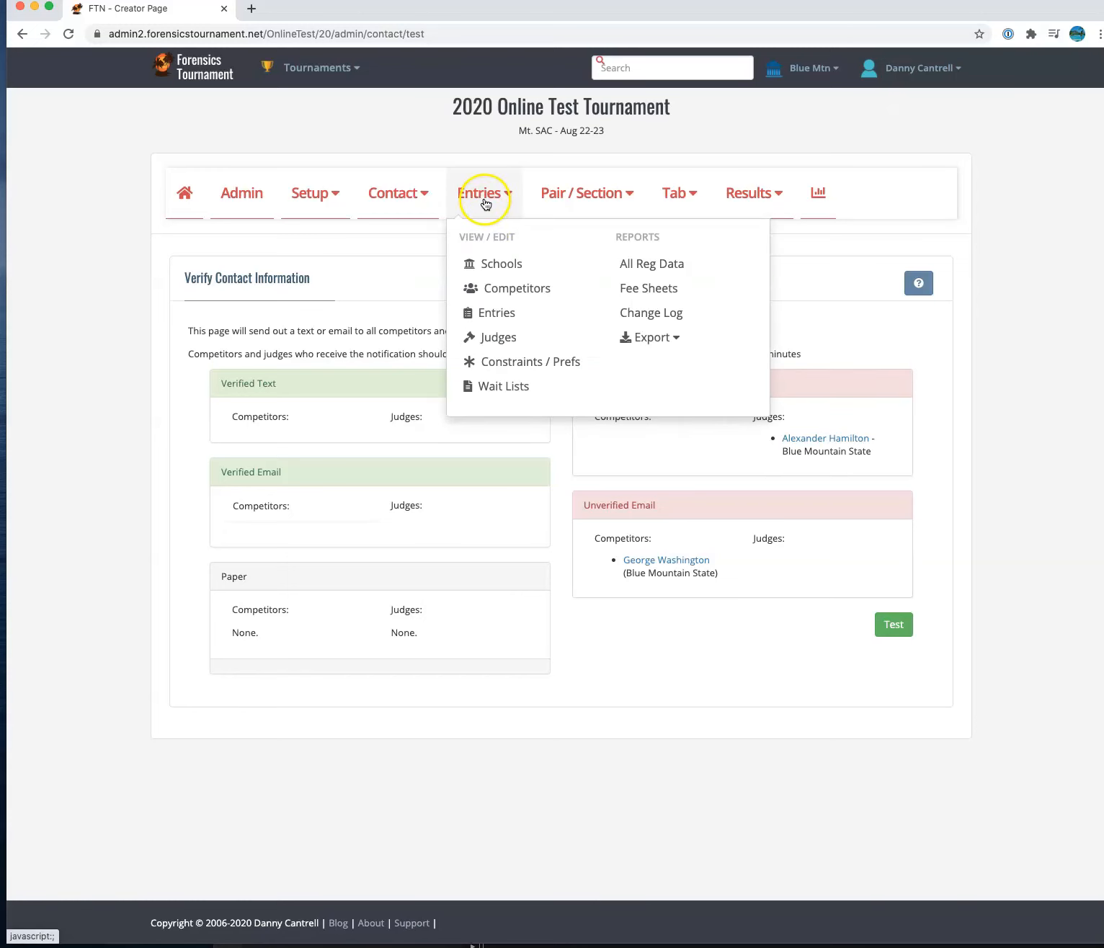
pyautogui.click(511, 289)
pyautogui.click(505, 352)
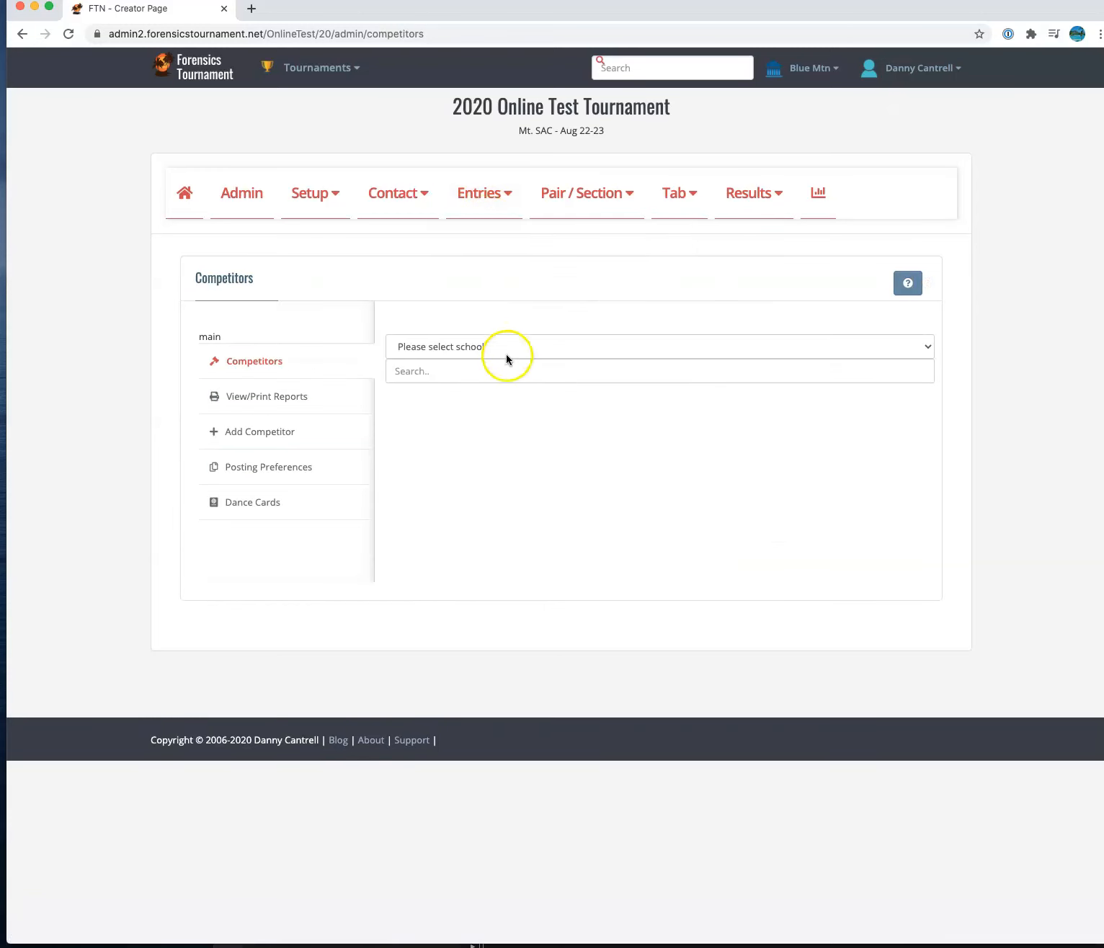
pyautogui.click(503, 372)
pyautogui.click(500, 400)
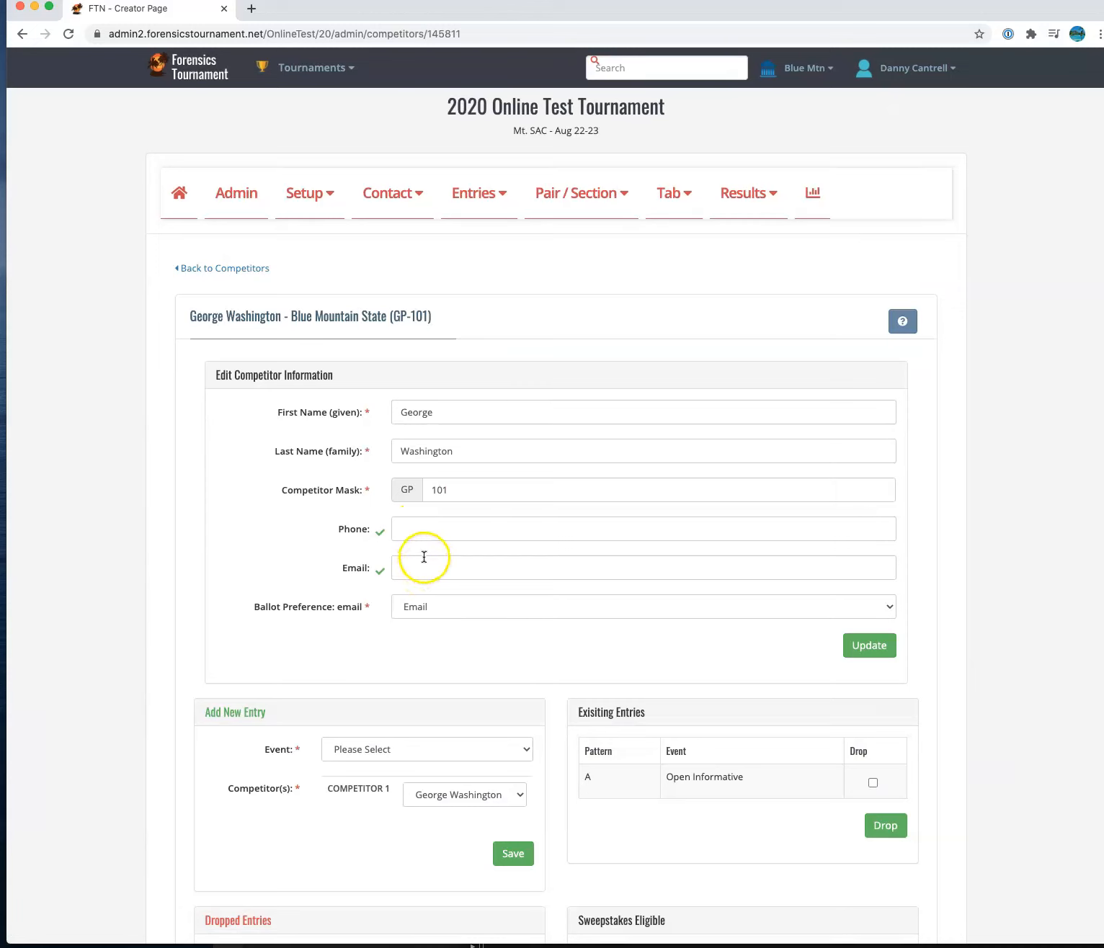
# - Enter the competitor's new e-mail address in the Email field and save with Update
pyautogui.moveTo(380, 535)
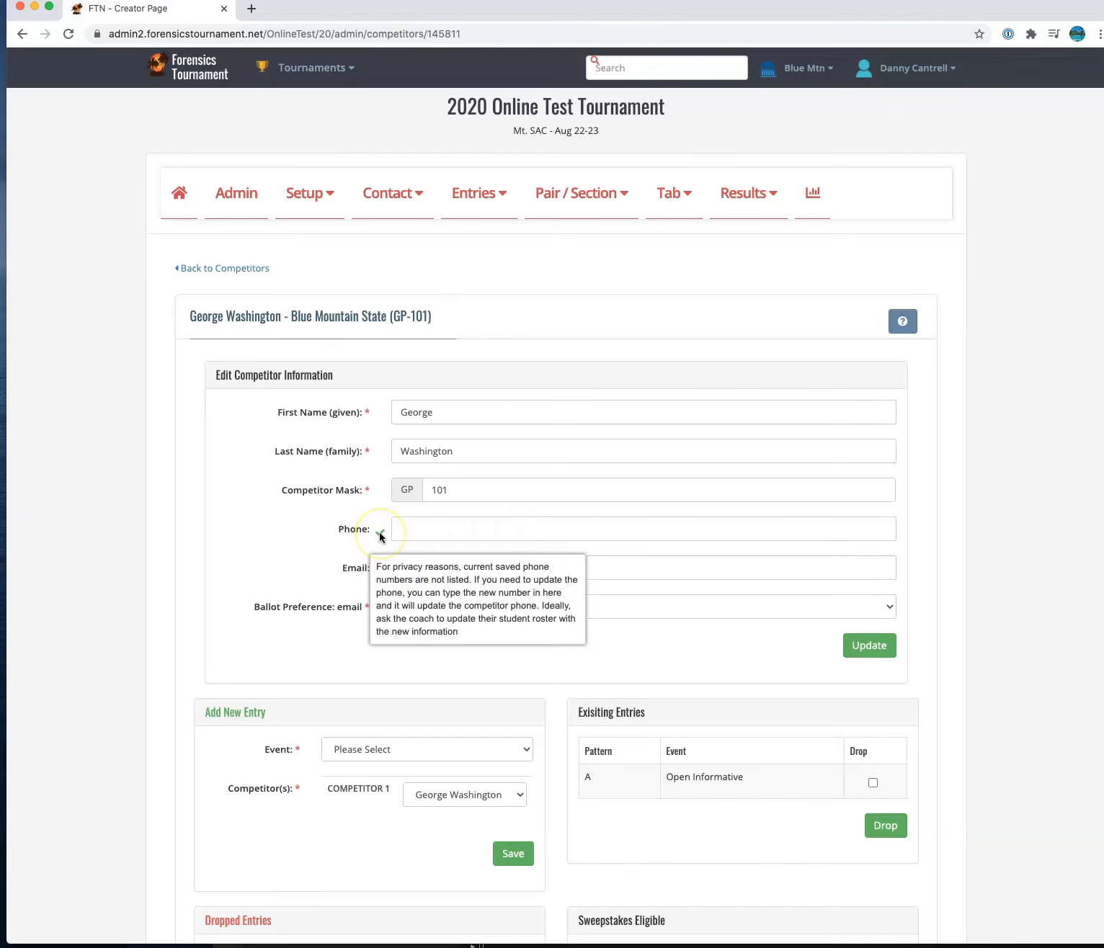
pyautogui.moveTo(378, 575)
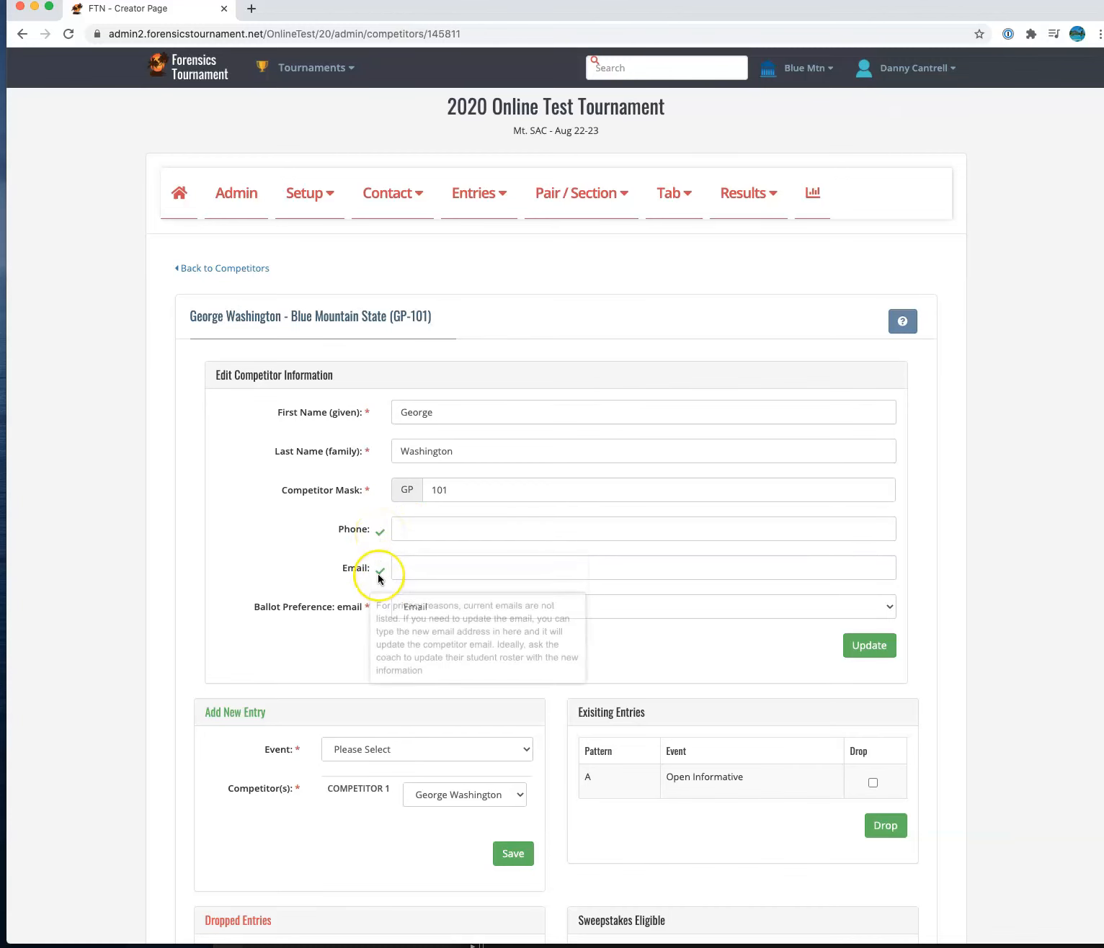
pyautogui.click(433, 533)
pyautogui.click(451, 576)
pyautogui.click(444, 527)
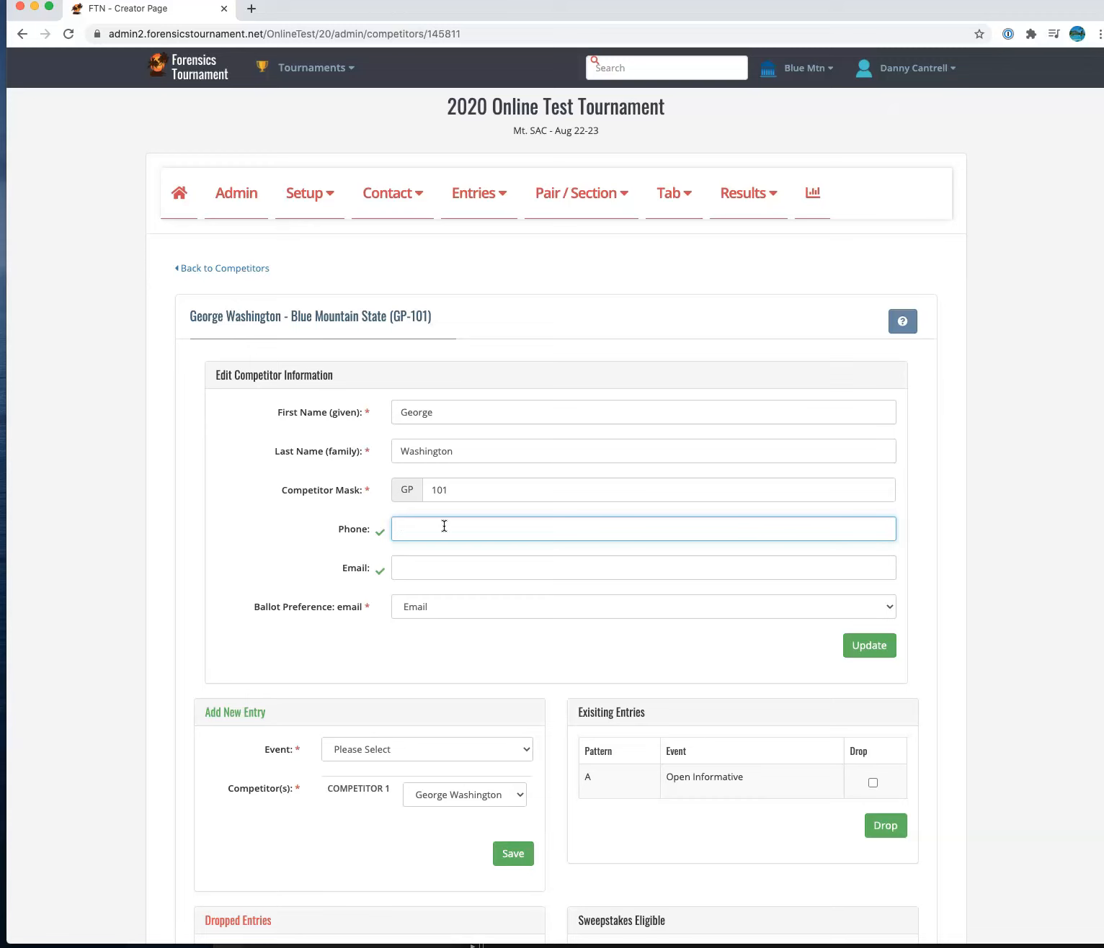
pyautogui.click(512, 568)
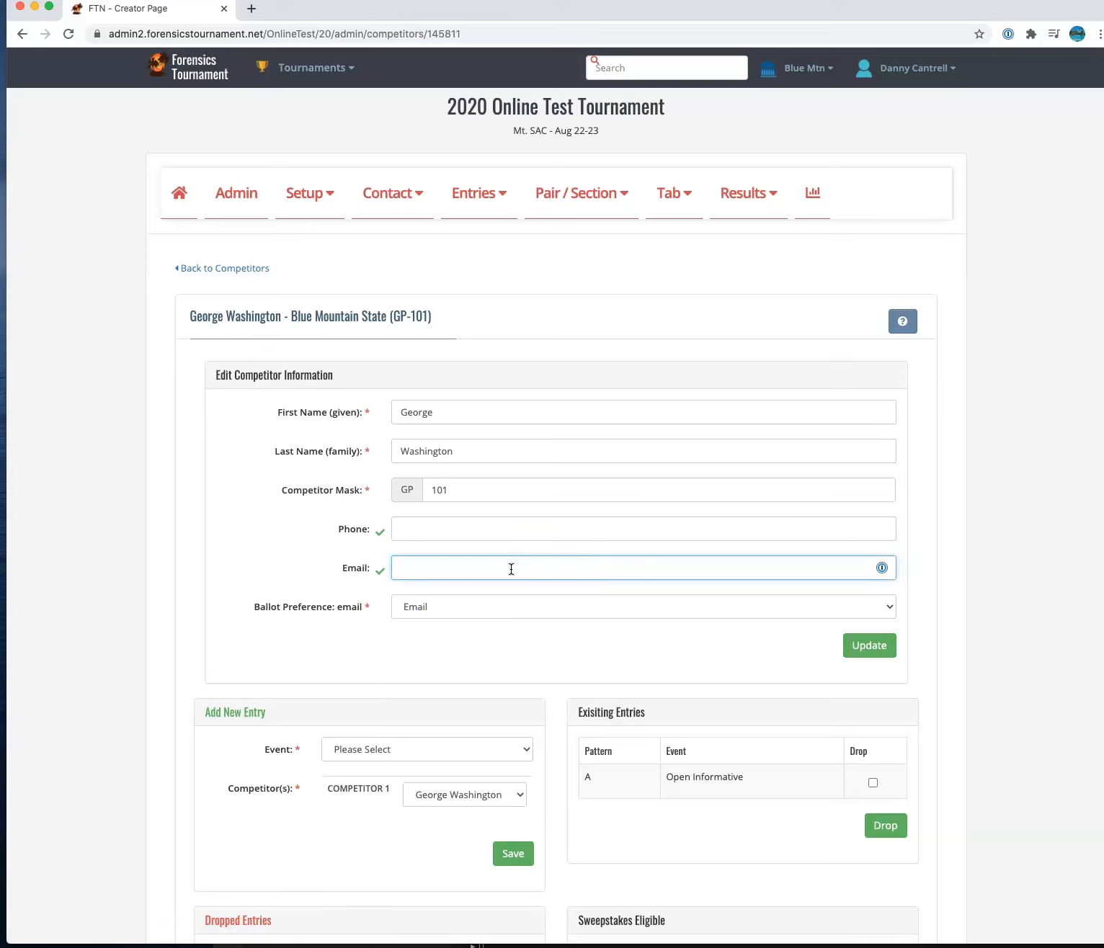
pyautogui.write('mtvernongwash@example.com')
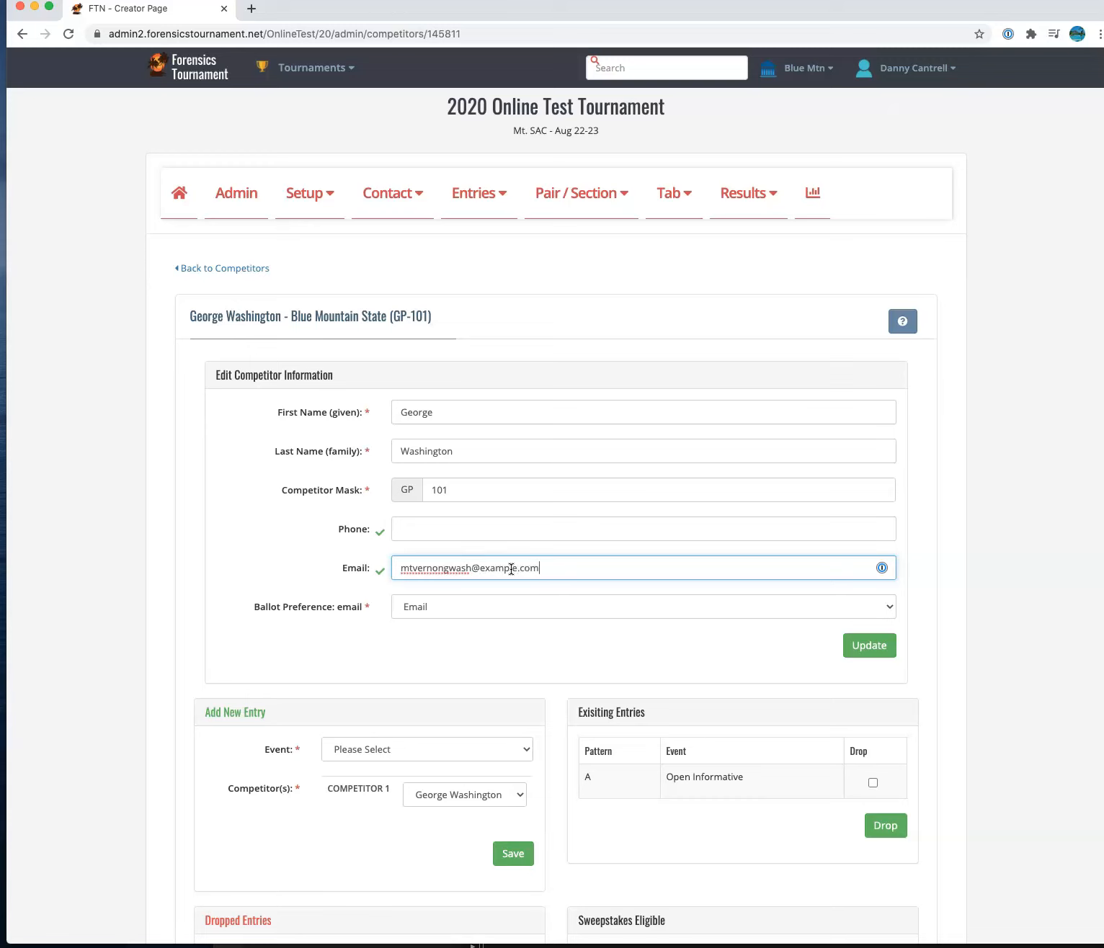
pyautogui.click(867, 648)
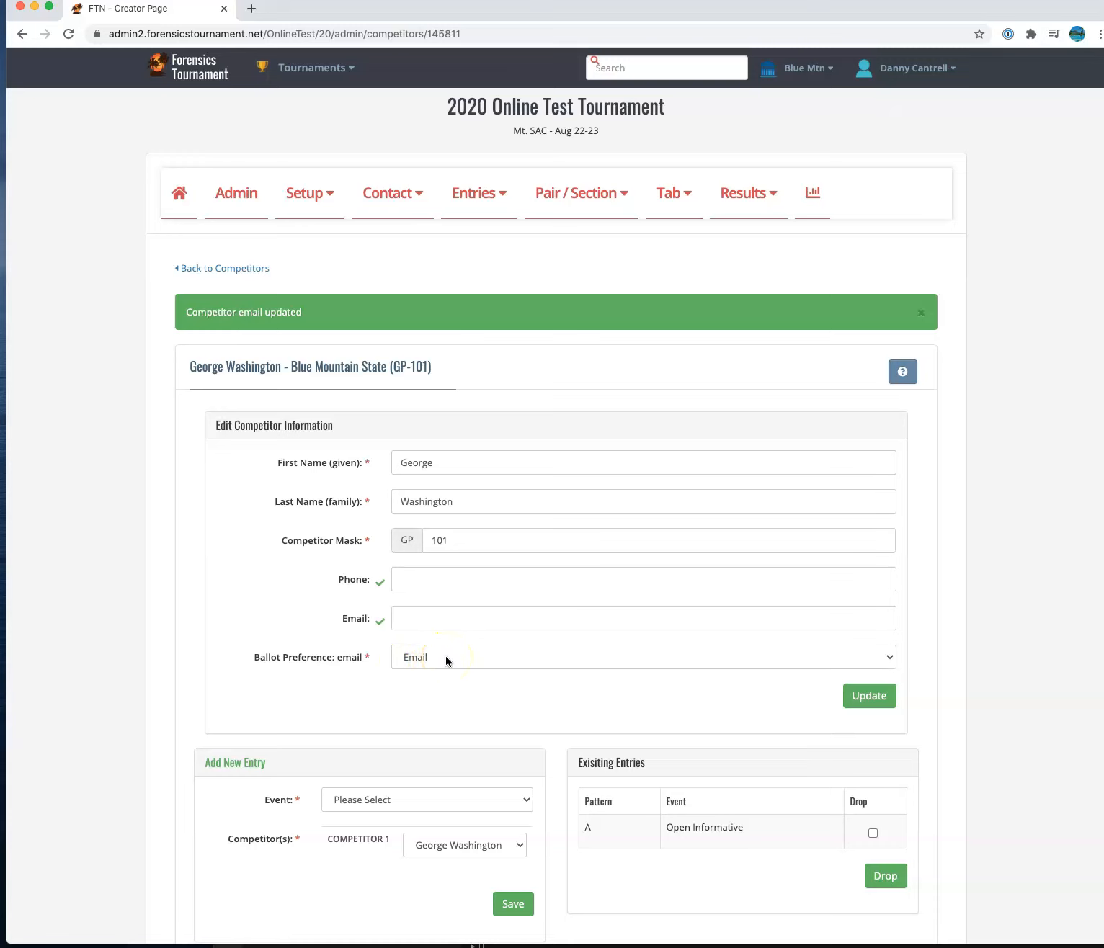
# - Open the judge's entry from Entries > Judges and review Ballot Preference, leaving it on Text
pyautogui.click(476, 209)
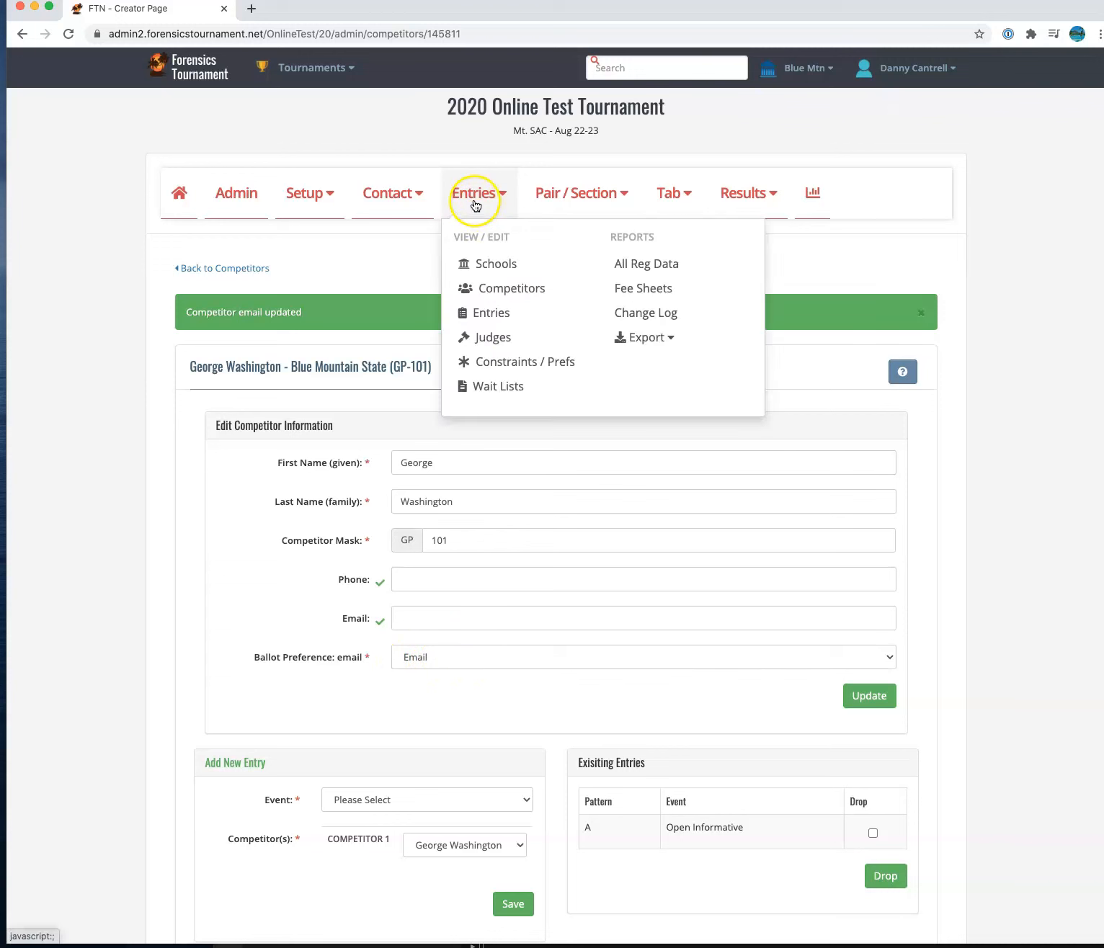
pyautogui.click(497, 343)
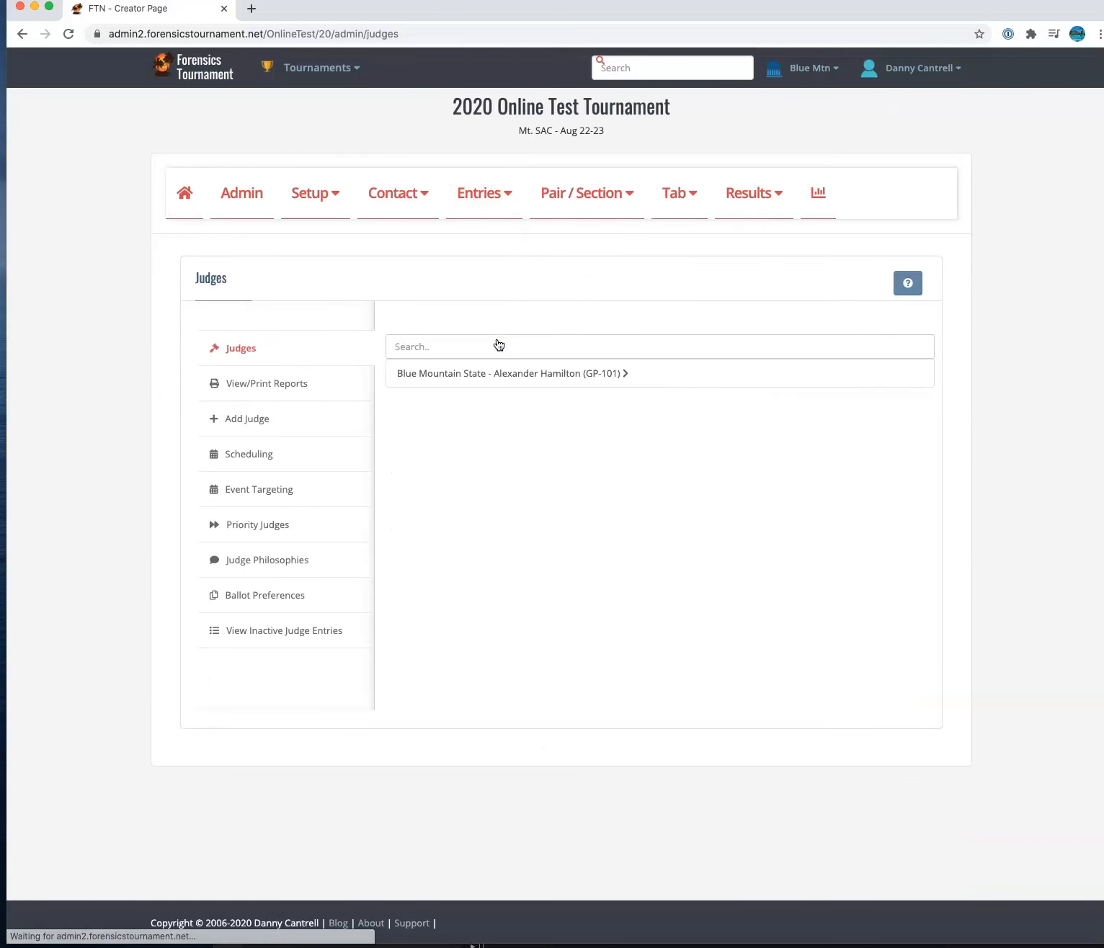
pyautogui.click(512, 374)
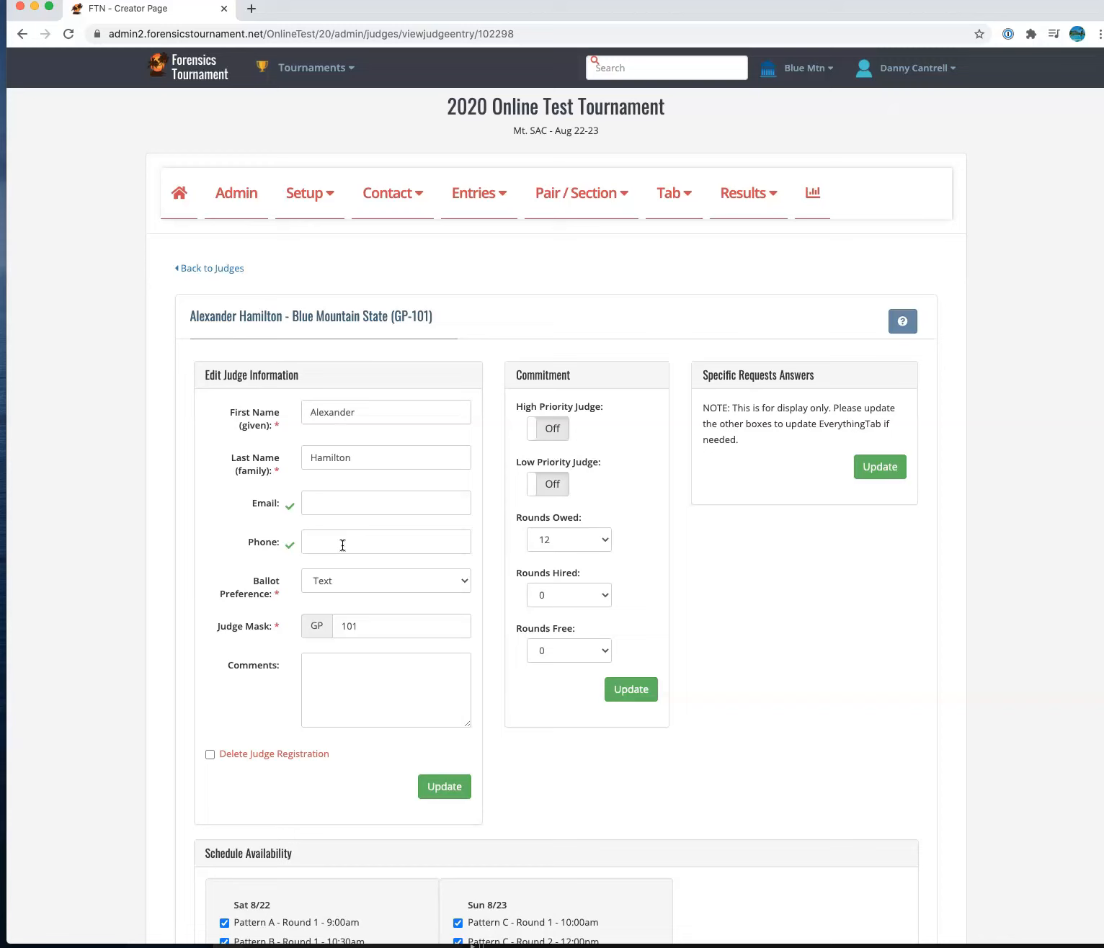
pyautogui.click(351, 585)
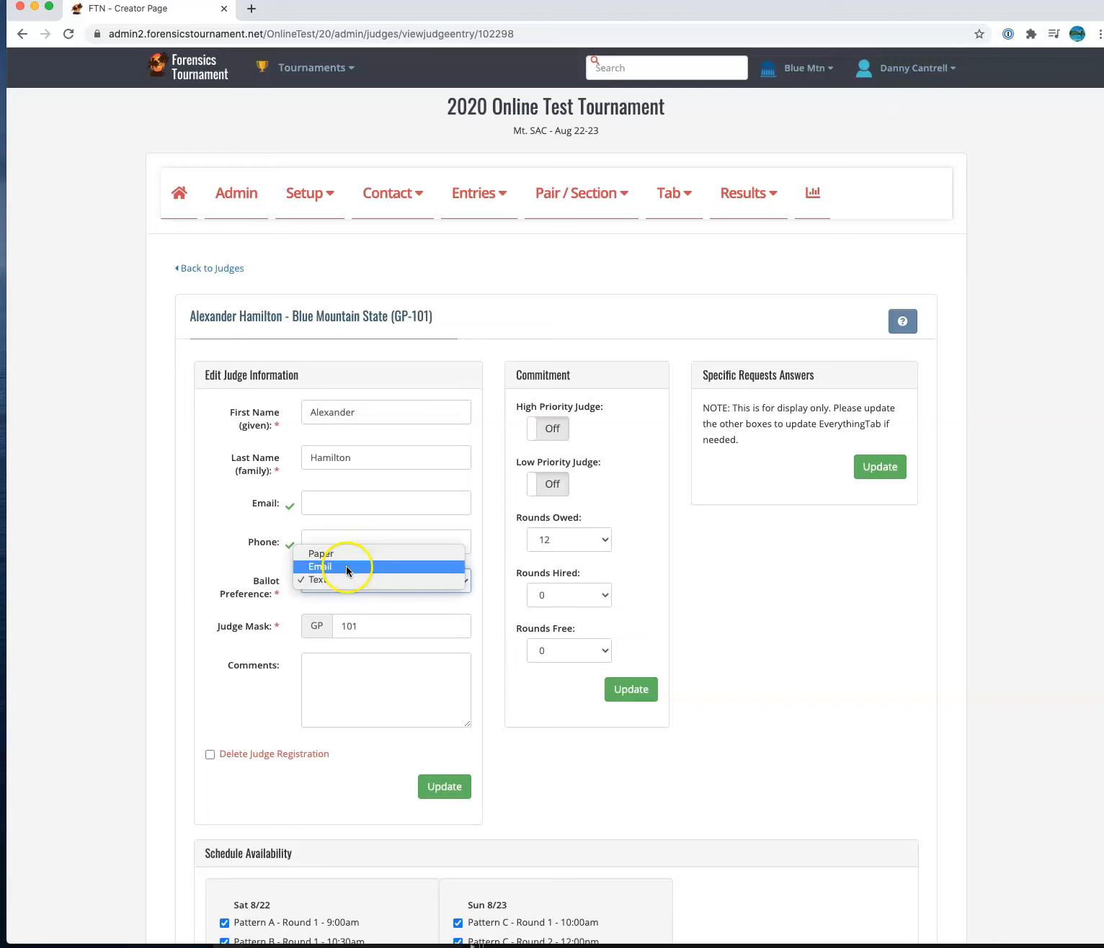
pyautogui.click(266, 671)
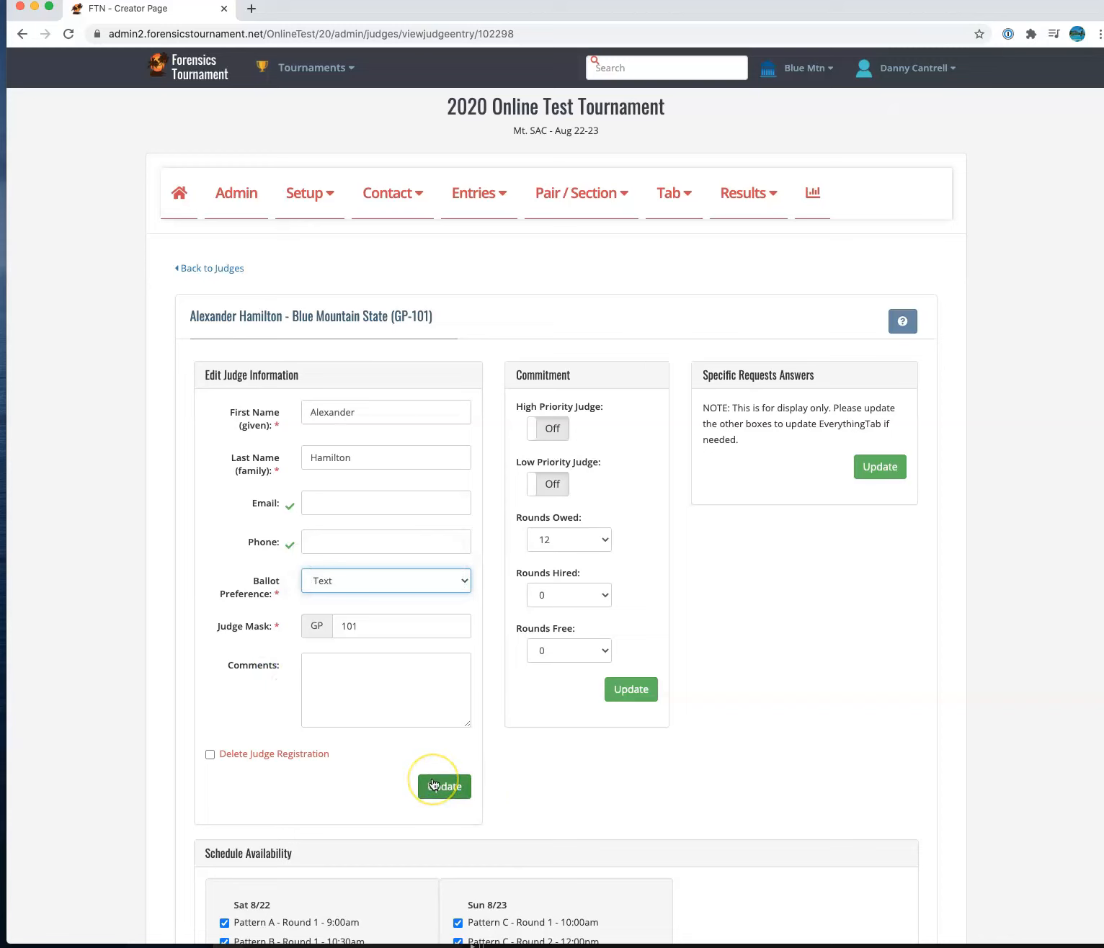